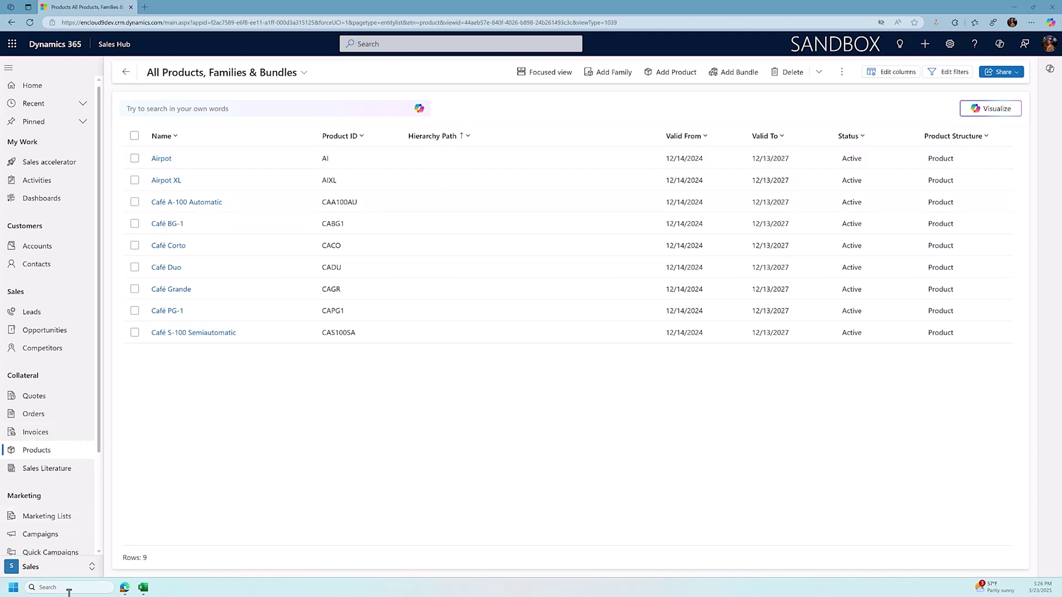
# Step: Switch to the App Settings area and scroll down the left navigation
pyautogui.click(74, 573)
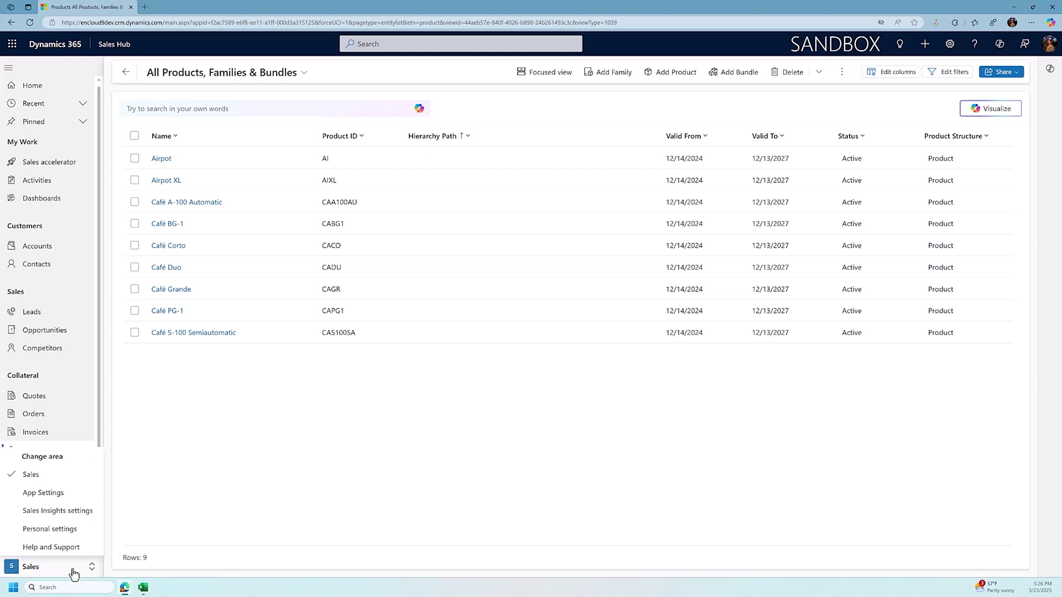
pyautogui.click(53, 494)
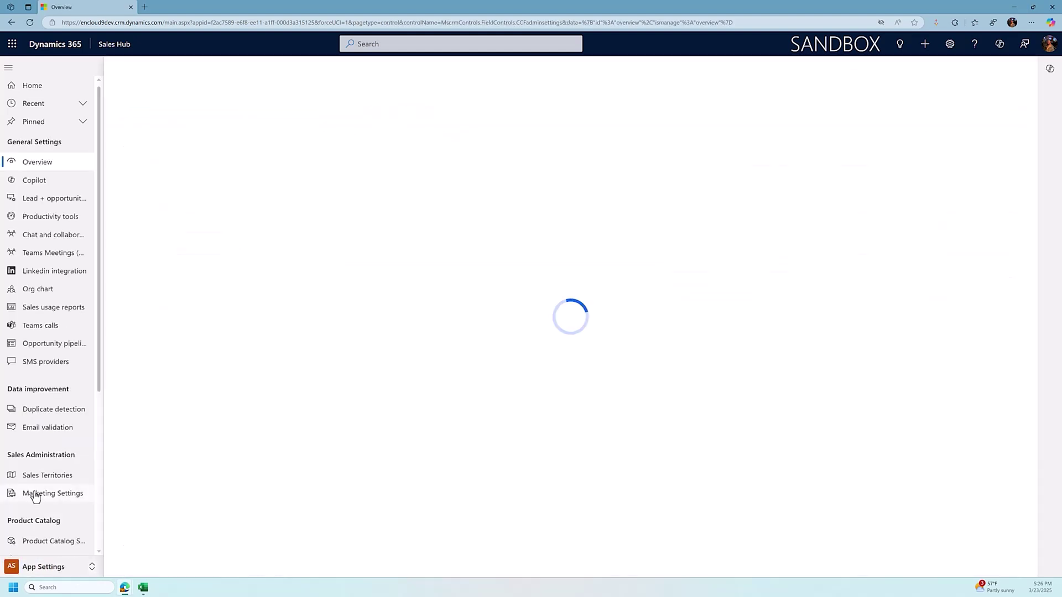
pyautogui.scroll(-2, 94, 274)
pyautogui.scroll(-2, 92, 270)
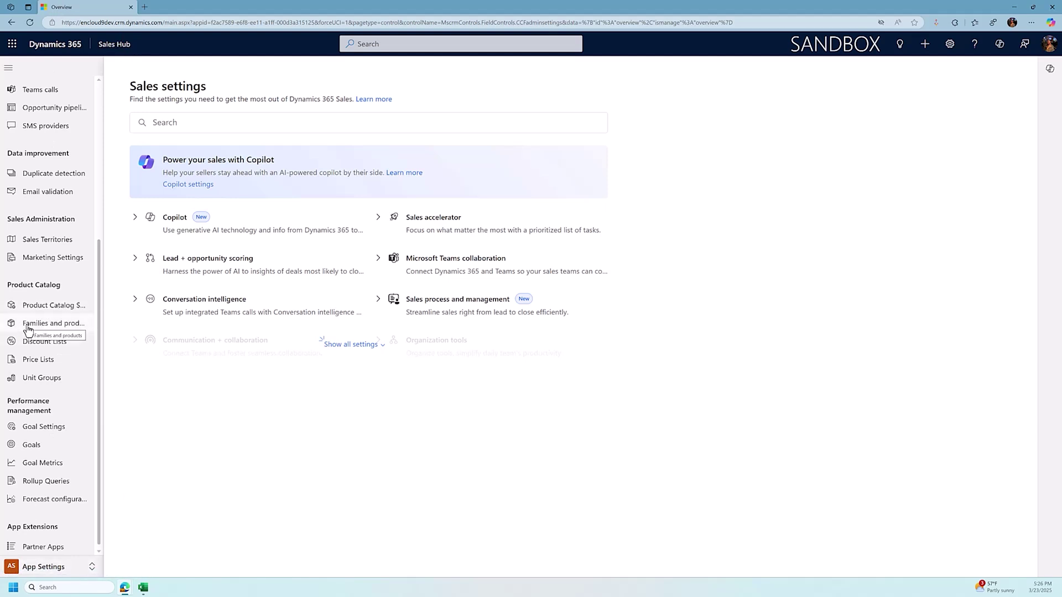
# Step: Review the Default Unit unit group's Description field, then open the Price Lists view
pyautogui.click(32, 382)
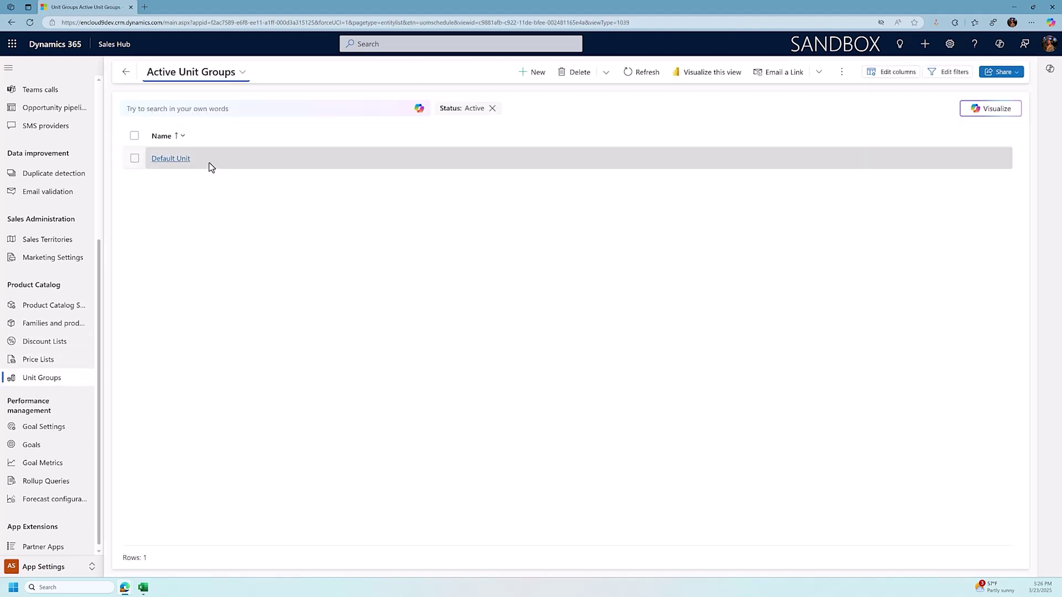
pyautogui.click(163, 161)
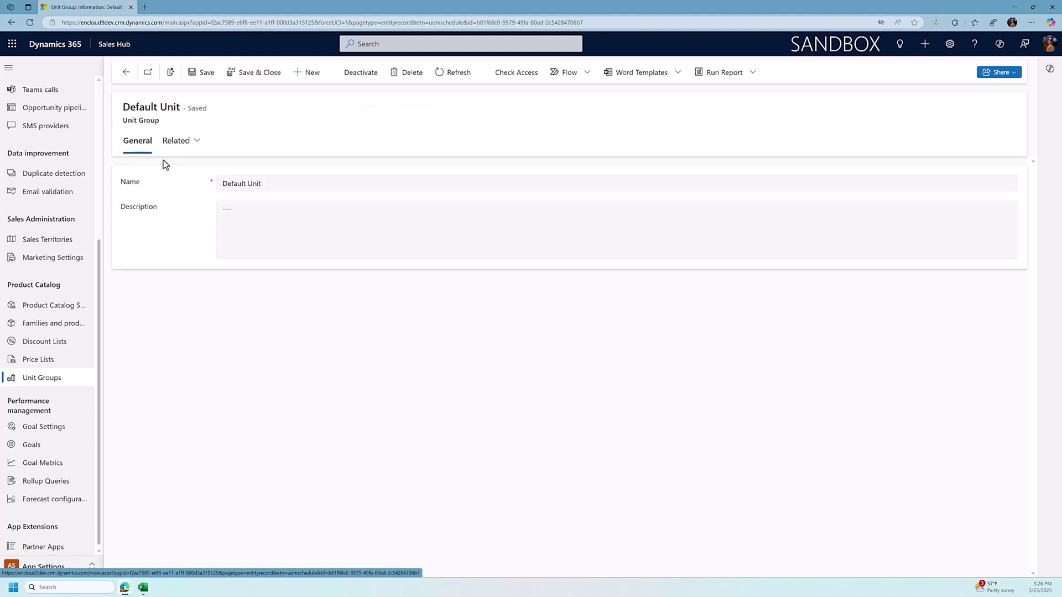
pyautogui.click(232, 210)
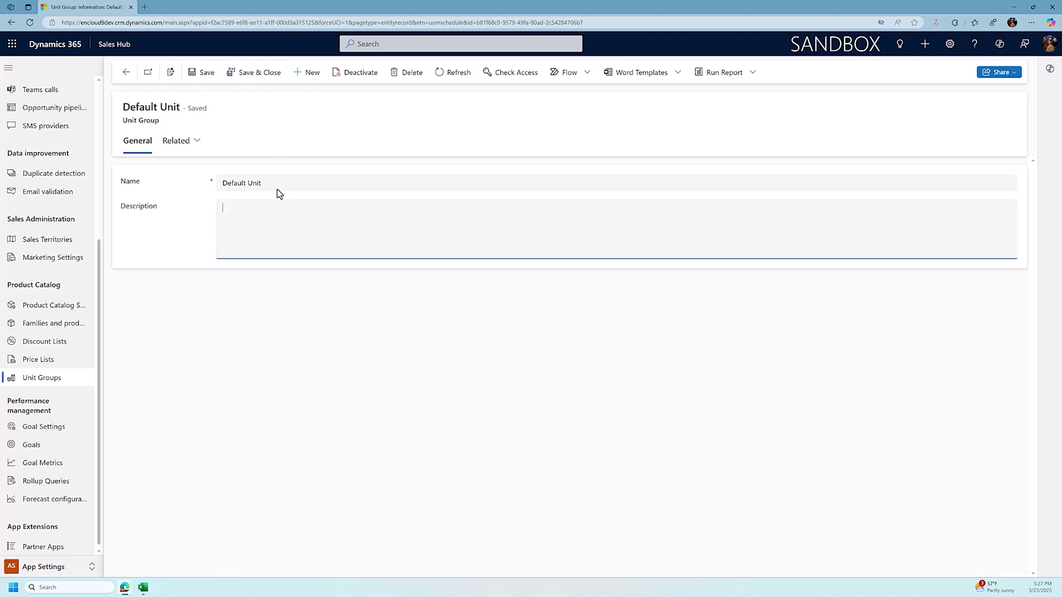
pyautogui.click(45, 365)
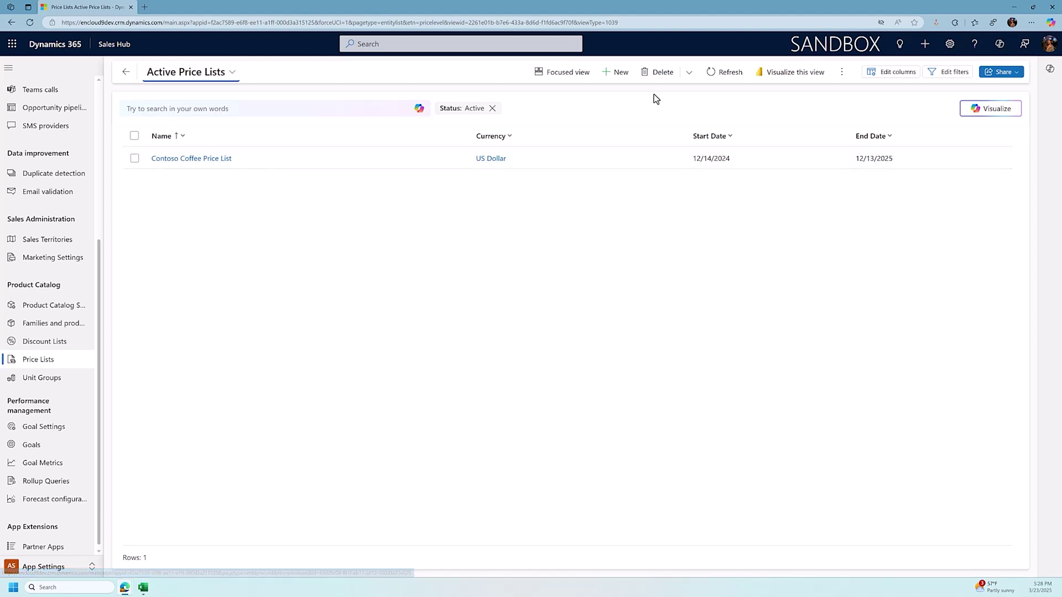
# Step: Create and save a new US Dollar price list named 'Commercial Price List'
pyautogui.click(615, 72)
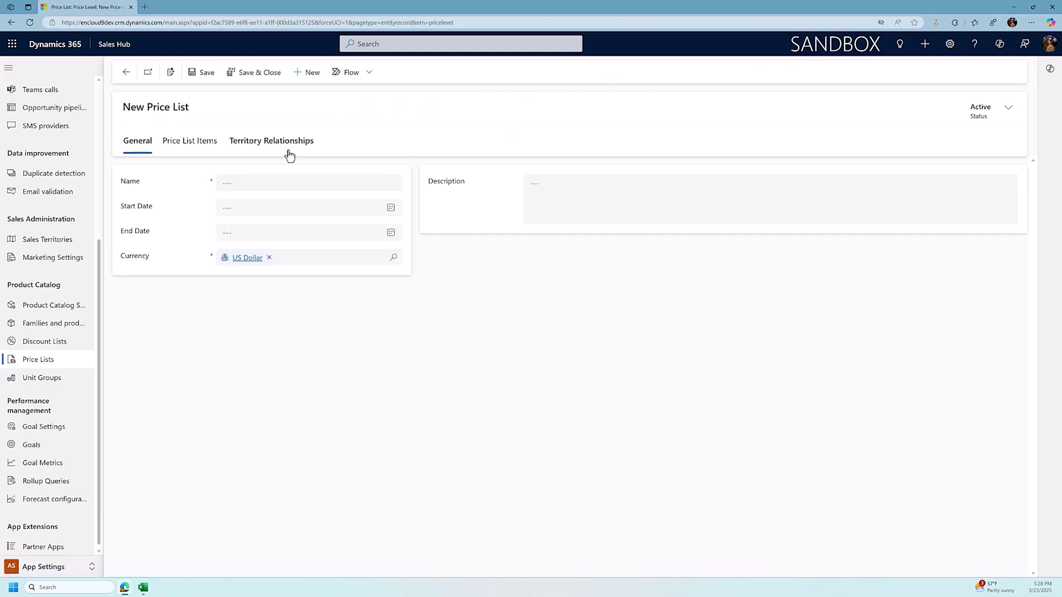
pyautogui.click(235, 181)
pyautogui.write('Commercial Price List')
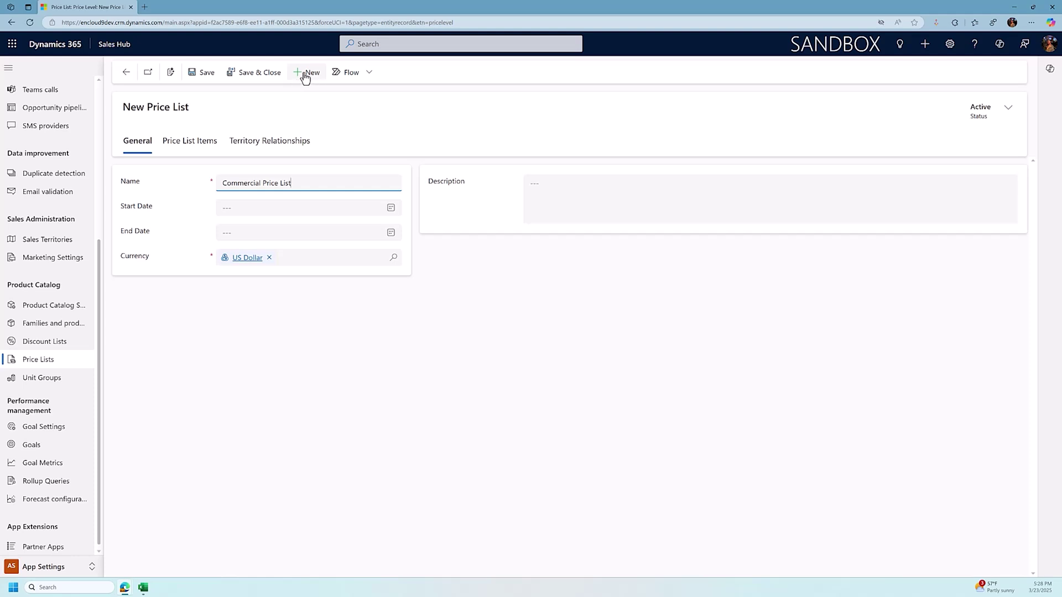
pyautogui.click(263, 78)
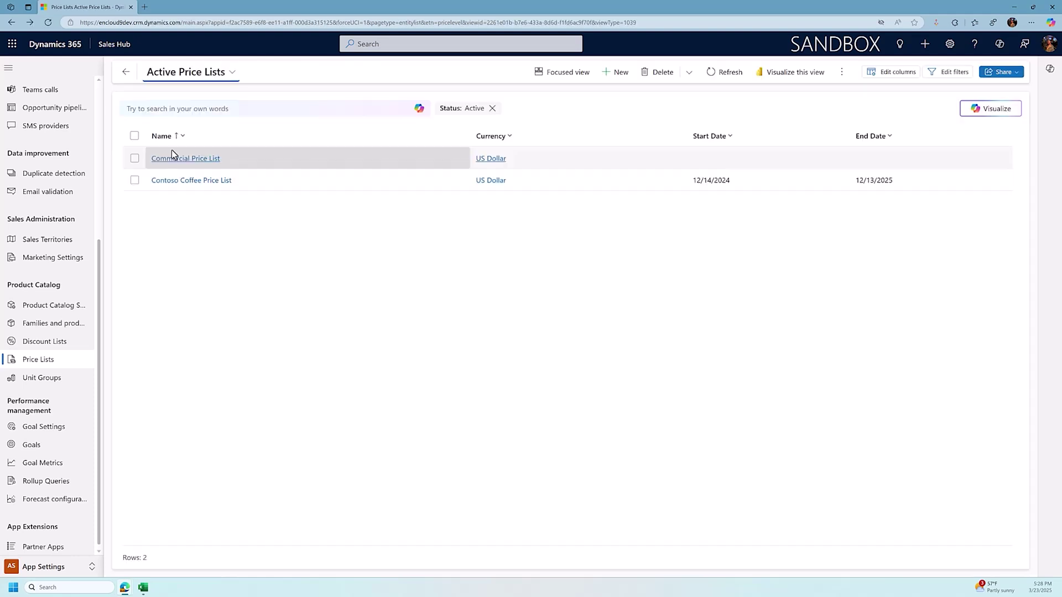
# Step: Open Contoso Coffee Price List and show its nine price list items
pyautogui.click(176, 183)
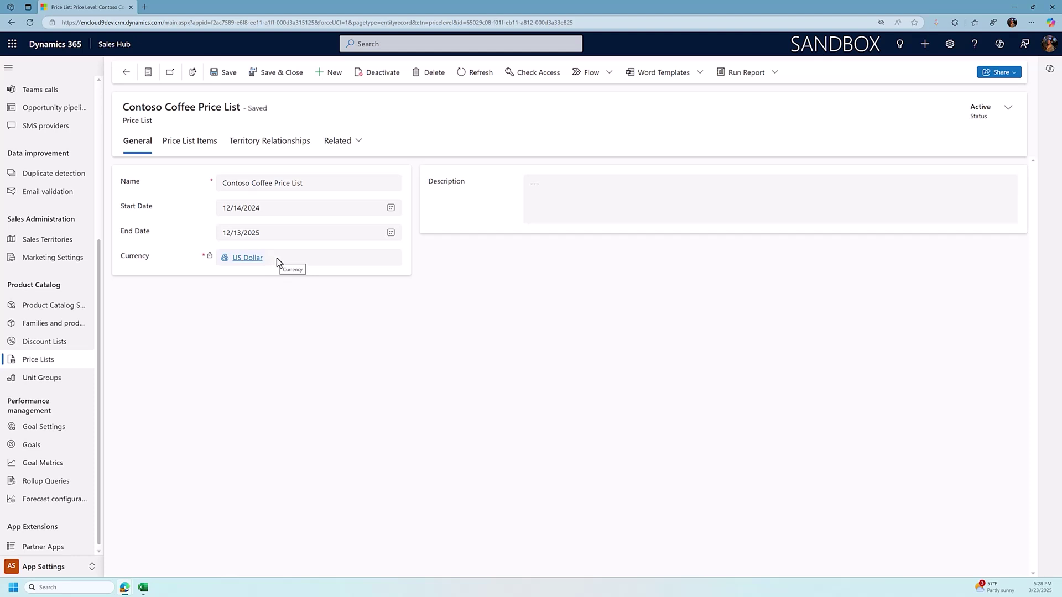
pyautogui.click(183, 143)
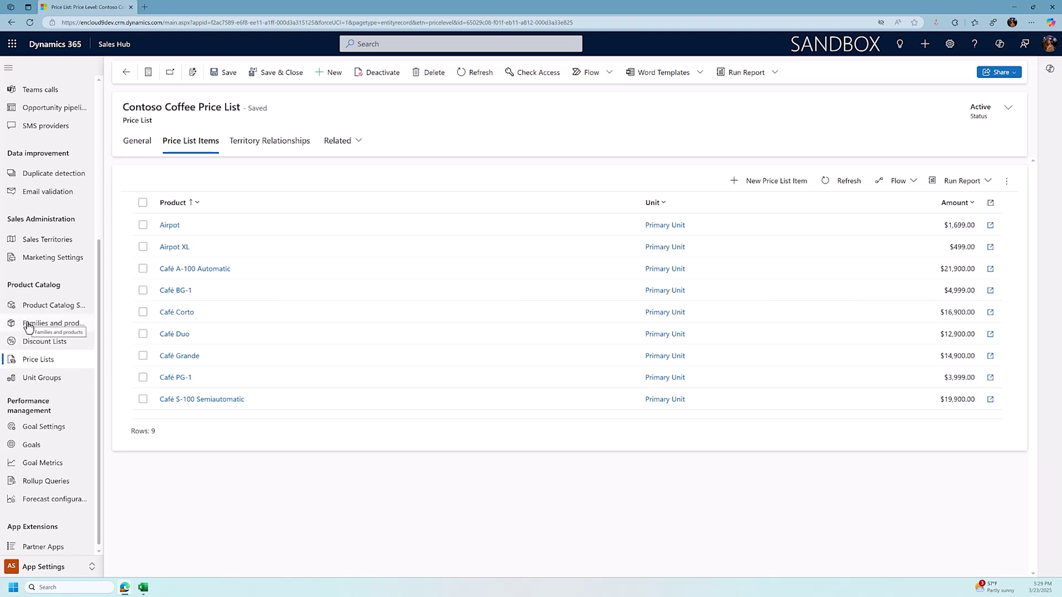
# Step: Open Families and products from the Product Catalog section of the sidebar
pyautogui.click(27, 327)
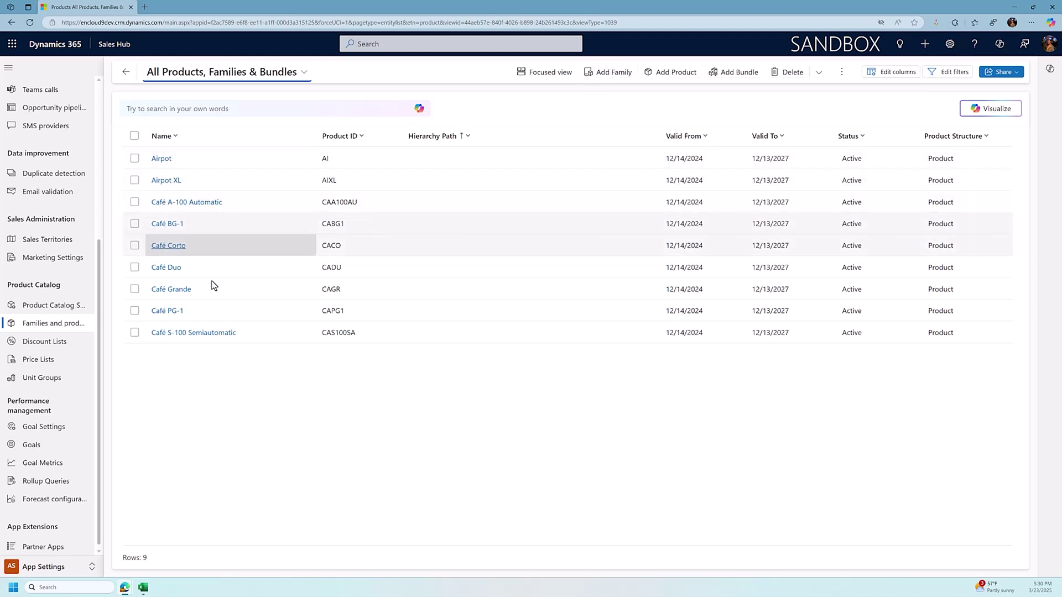
# Step: Add and save a product family named 'Brewers' with product ID Brew1
pyautogui.click(609, 72)
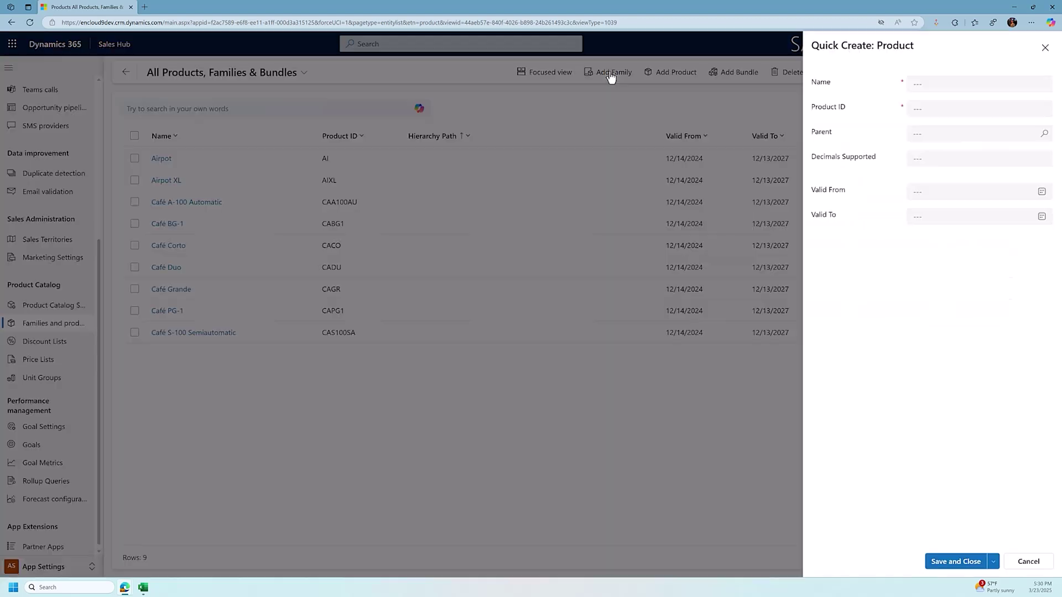
pyautogui.click(964, 81)
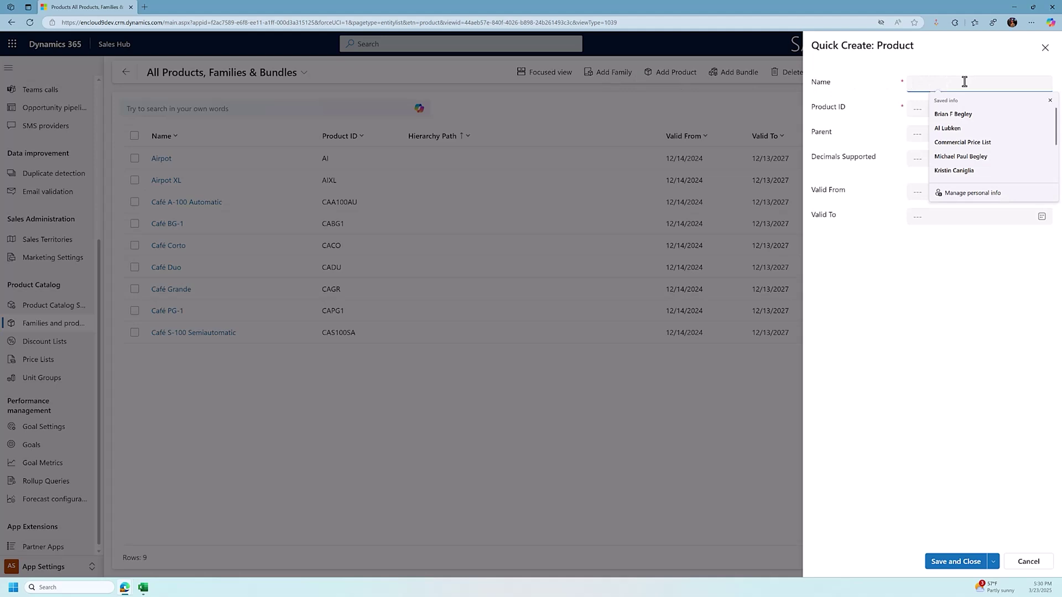
pyautogui.write('Brewers')
pyautogui.press('Tab')
pyautogui.write('Brew1')
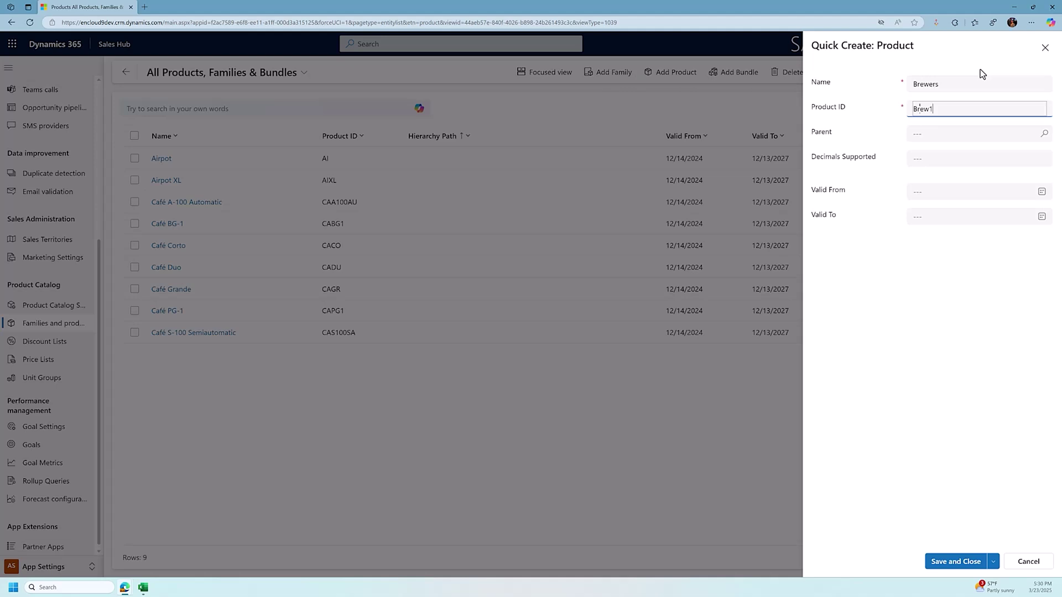
pyautogui.press('Tab')
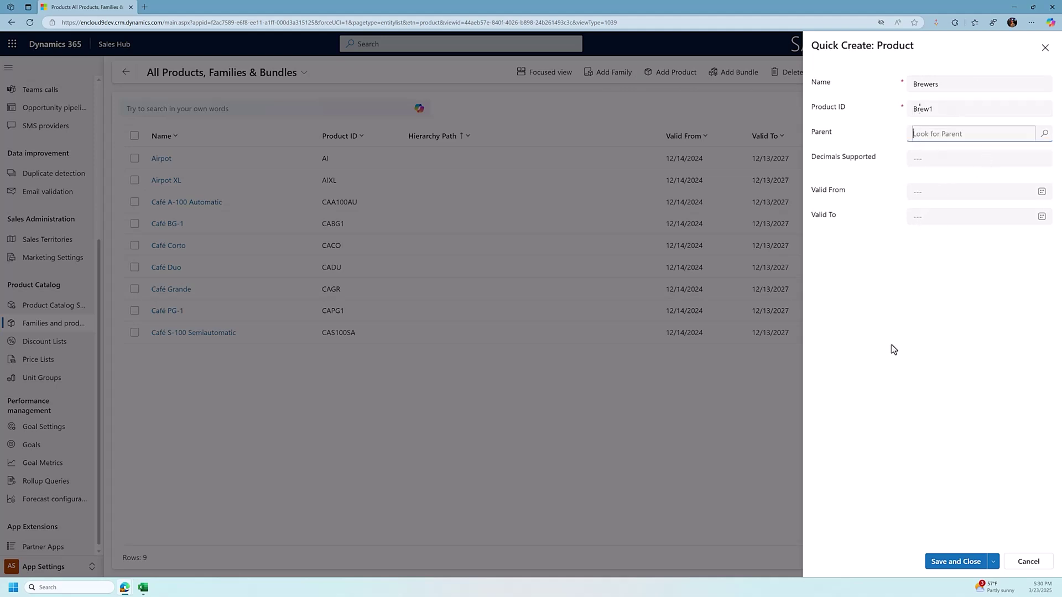
pyautogui.click(943, 562)
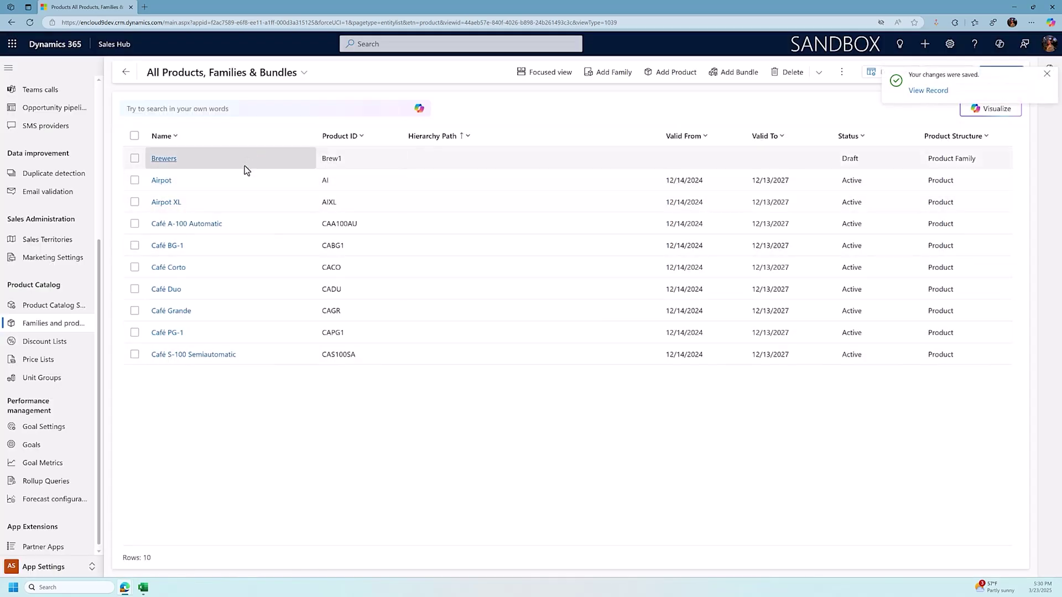
# Step: Set Airpot's parent family to Brewers, save, and confirm the parent change
pyautogui.click(161, 180)
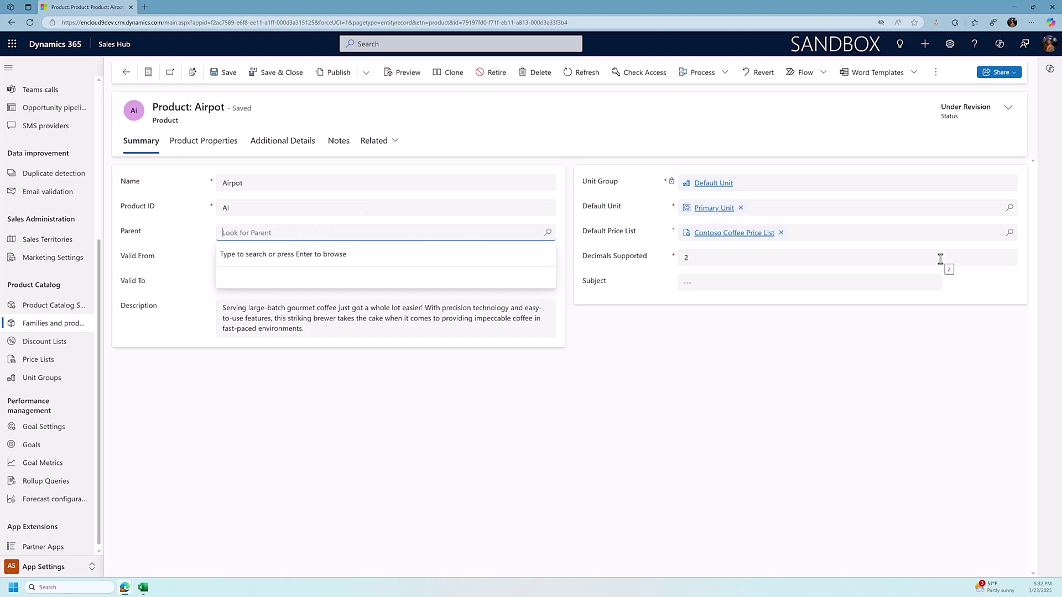
pyautogui.press('Return')
pyautogui.press('Down')
pyautogui.press('Return')
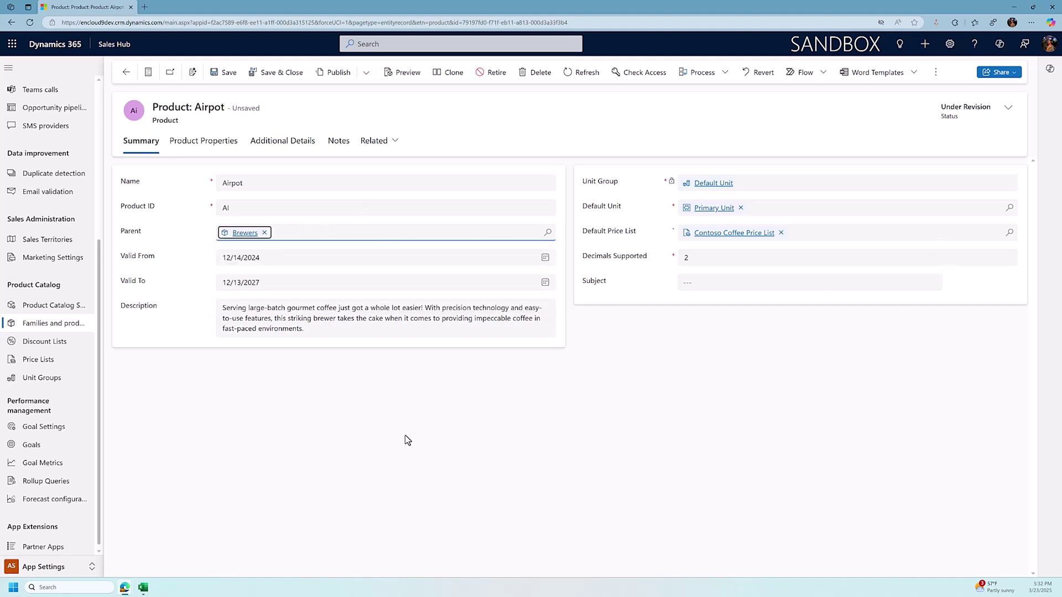
pyautogui.click(265, 72)
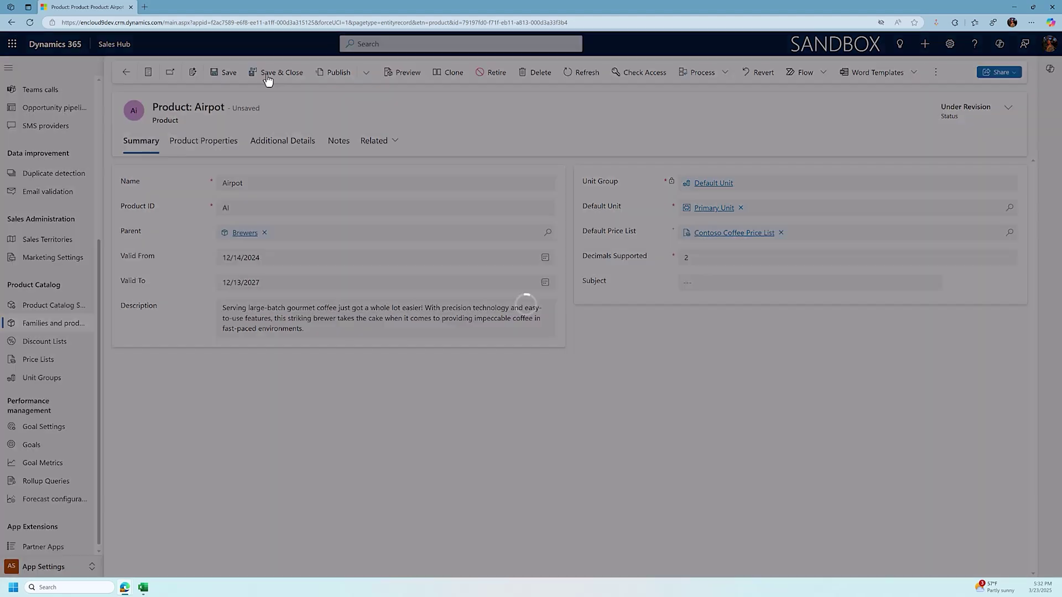
pyautogui.click(548, 361)
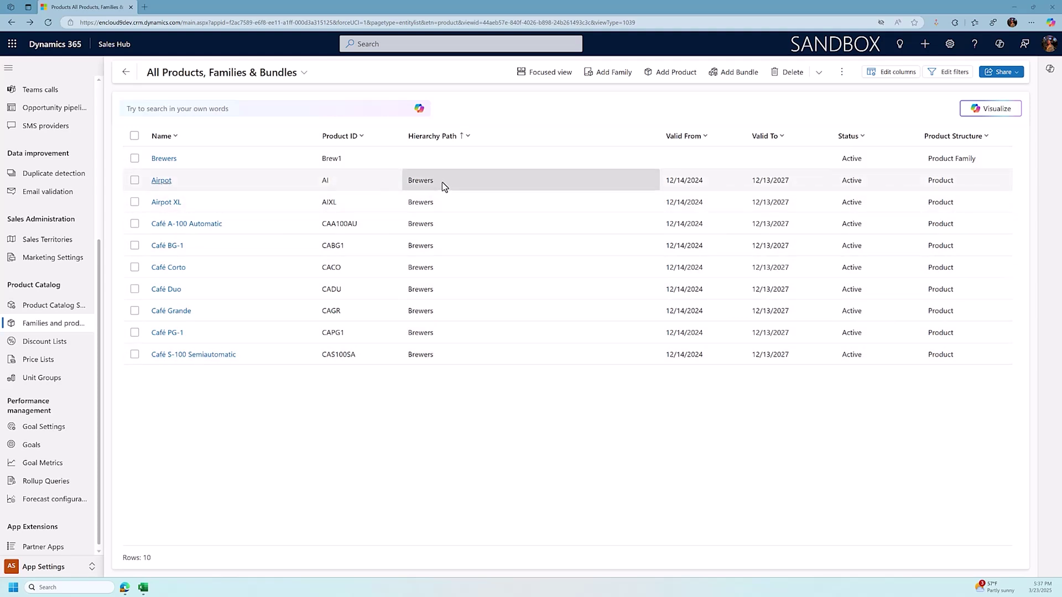
# Step: Add and save the product family 'Brewing Accesories' with product ID BA
pyautogui.click(614, 79)
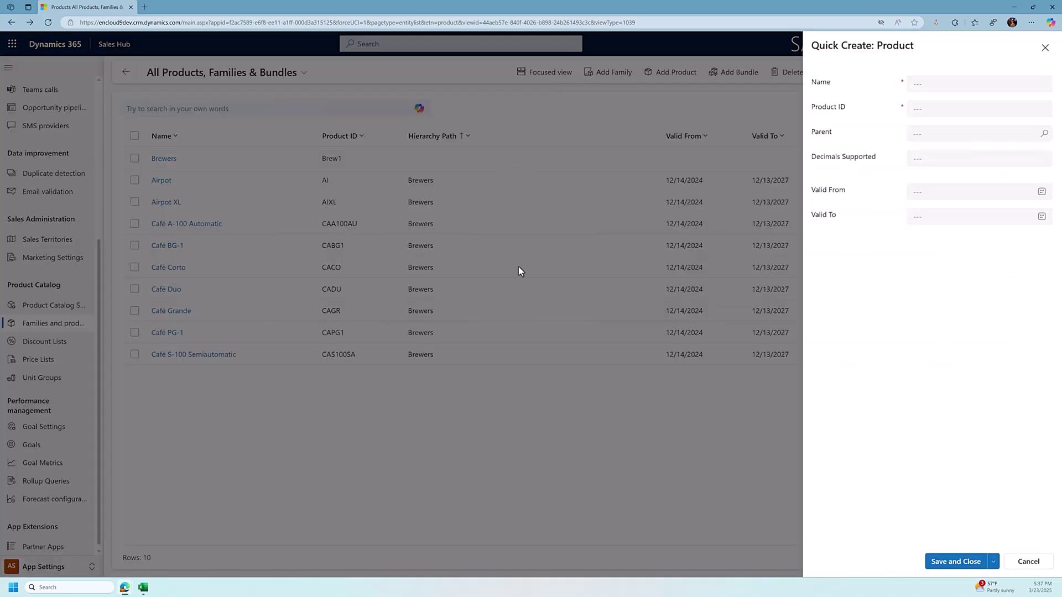
pyautogui.click(944, 83)
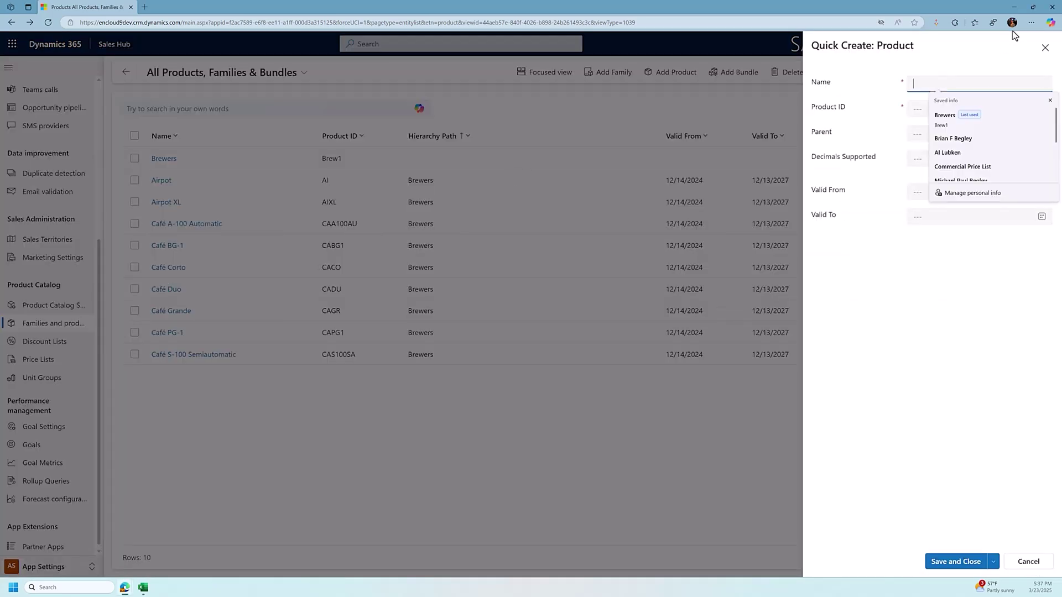
pyautogui.write('Br')
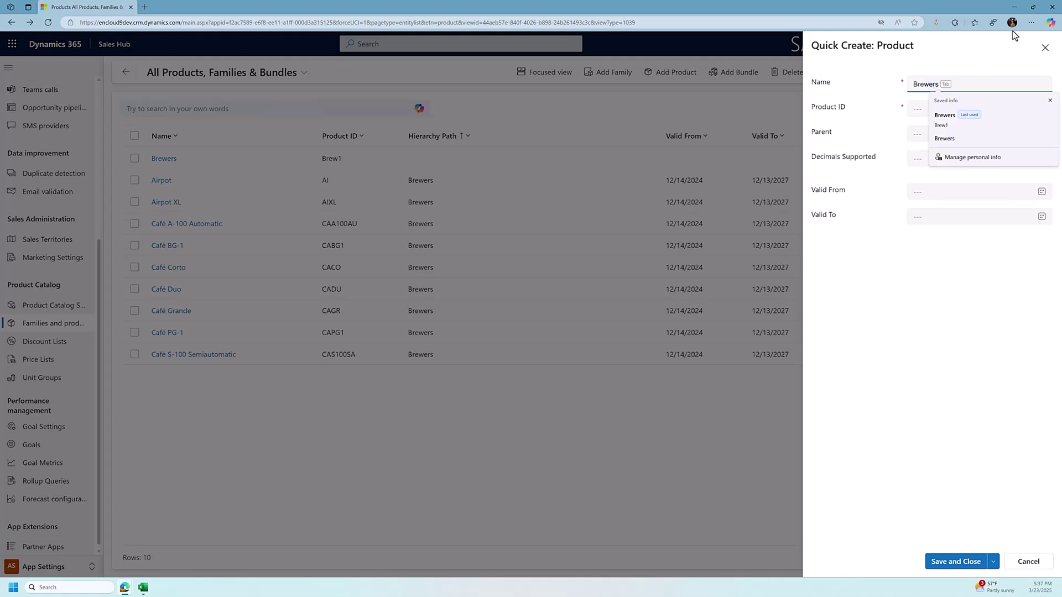
pyautogui.write('ewing Accesories')
pyautogui.press('Tab')
pyautogui.write('BA')
pyautogui.press('Tab')
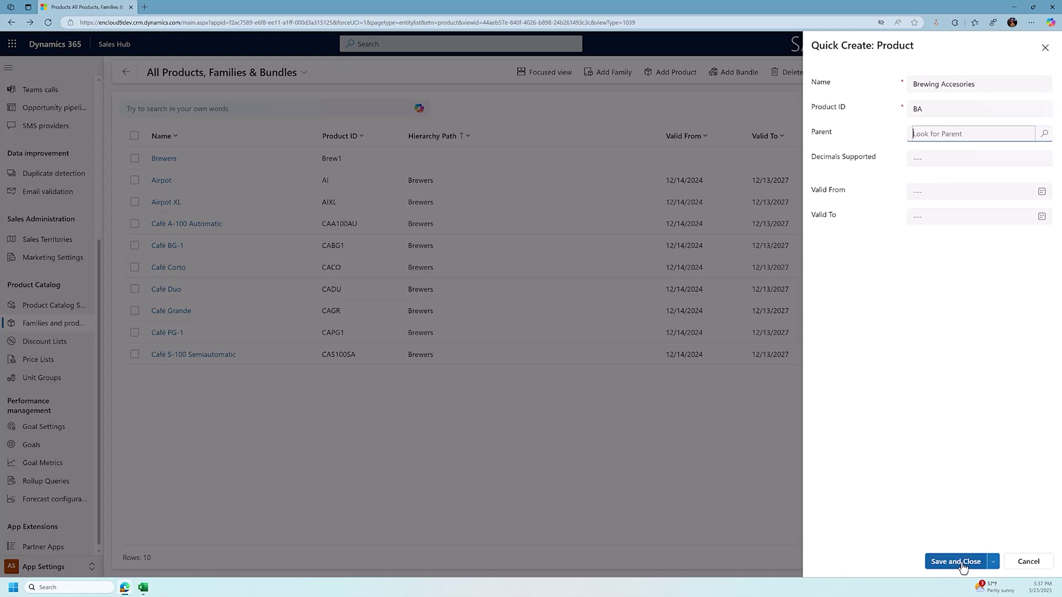
pyautogui.click(961, 564)
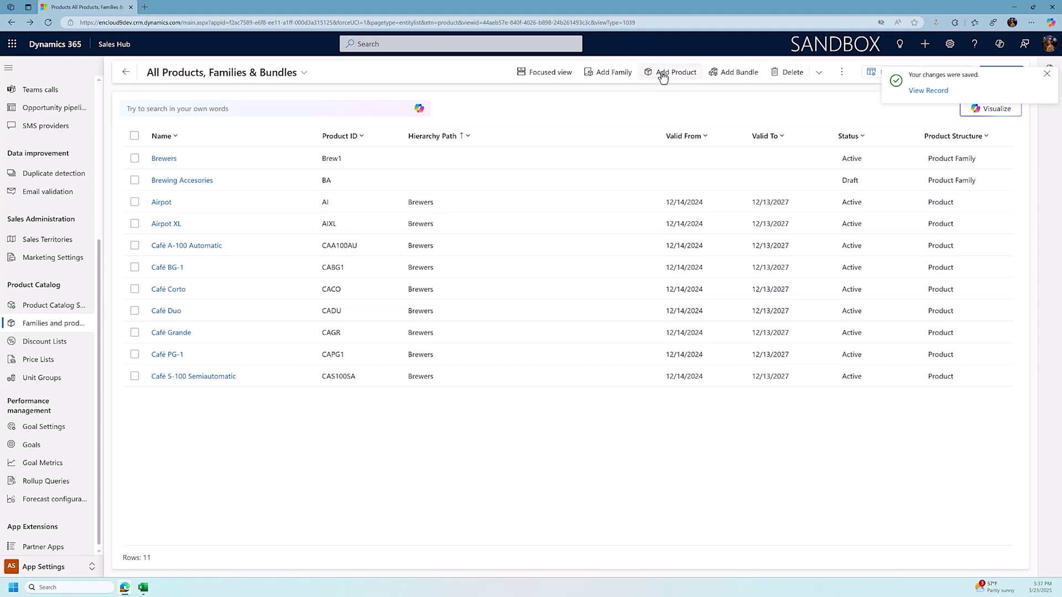
# Step: Add and save the product family 'Coffee Blends' with product ID CB1
pyautogui.click(608, 71)
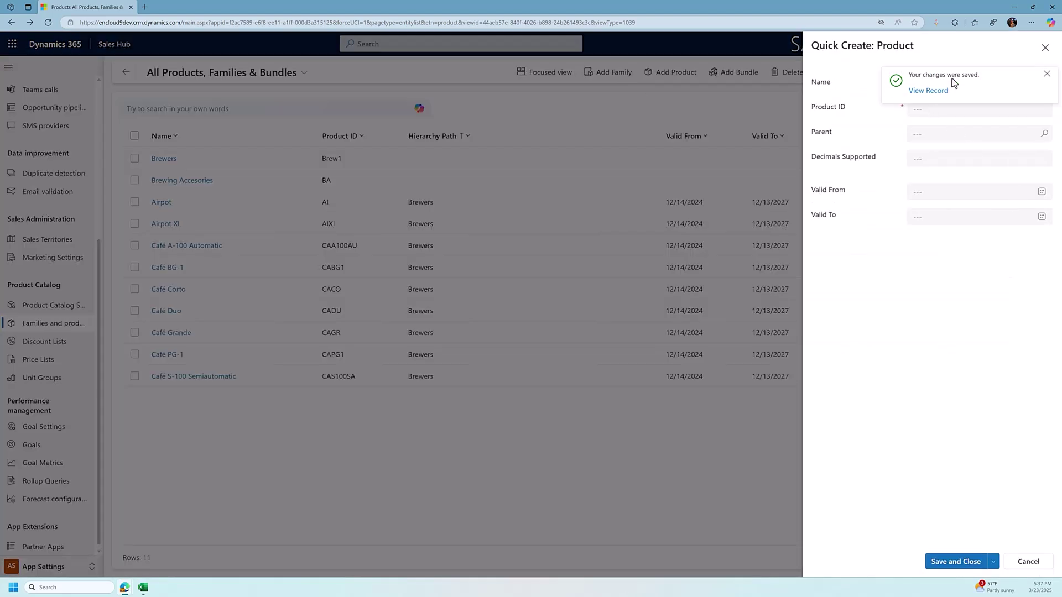
pyautogui.click(1047, 73)
pyautogui.click(927, 83)
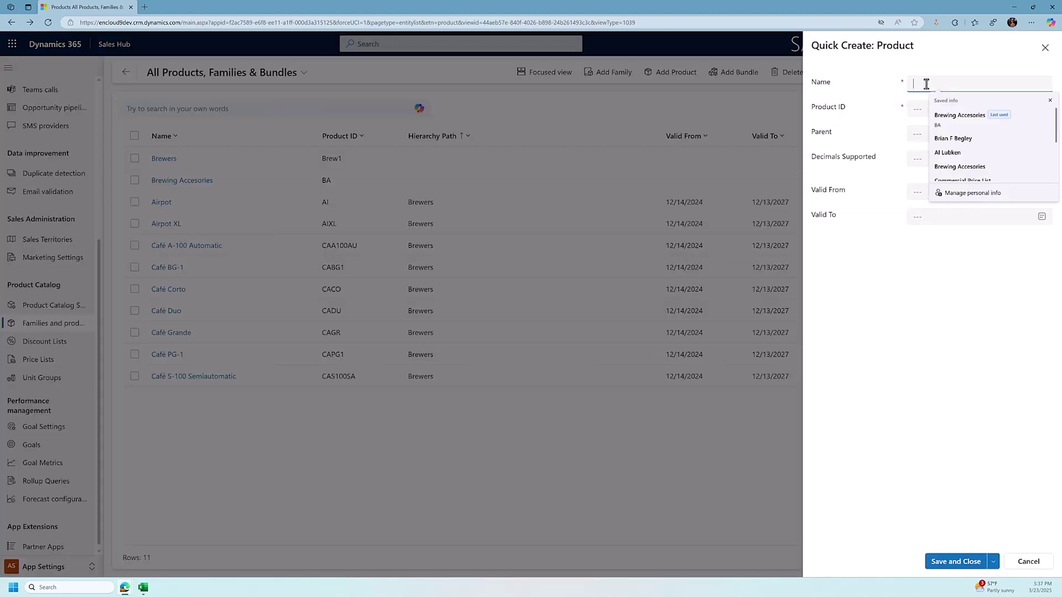
pyautogui.write('Coffee')
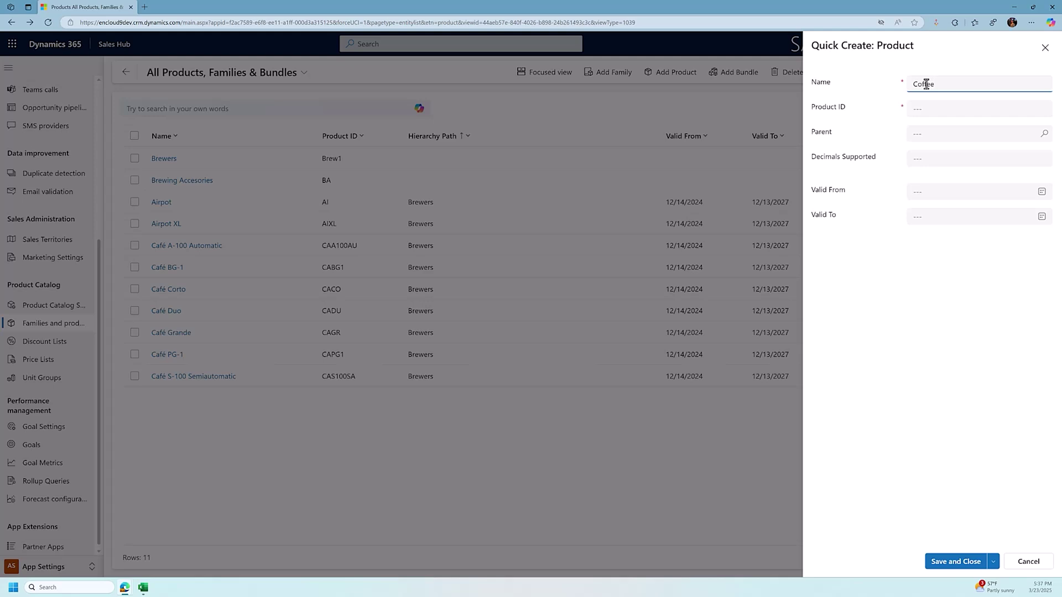
pyautogui.write('Blends')
pyautogui.press('Tab')
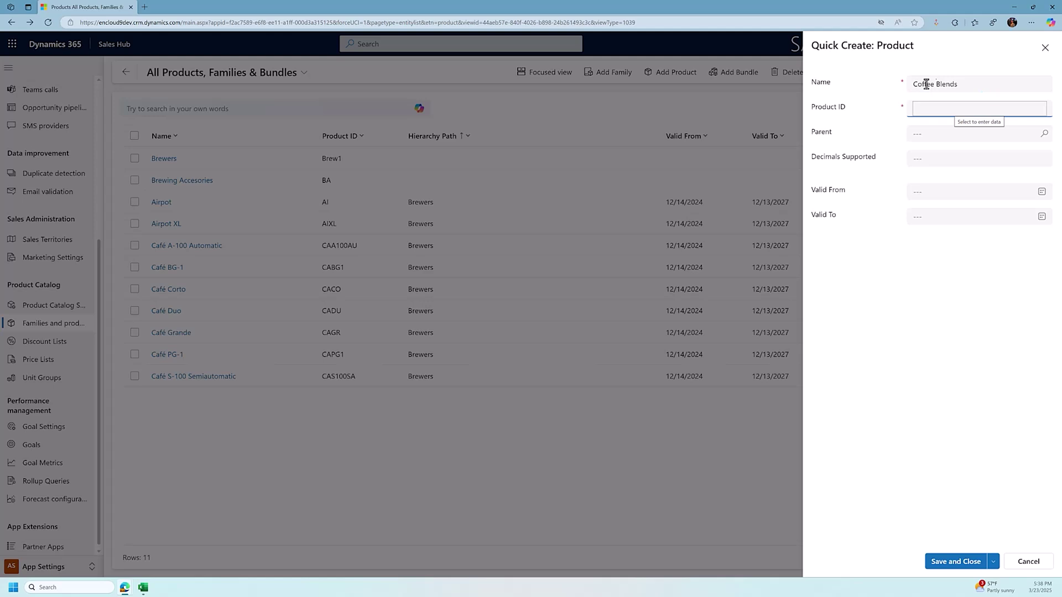
pyautogui.write('CB1')
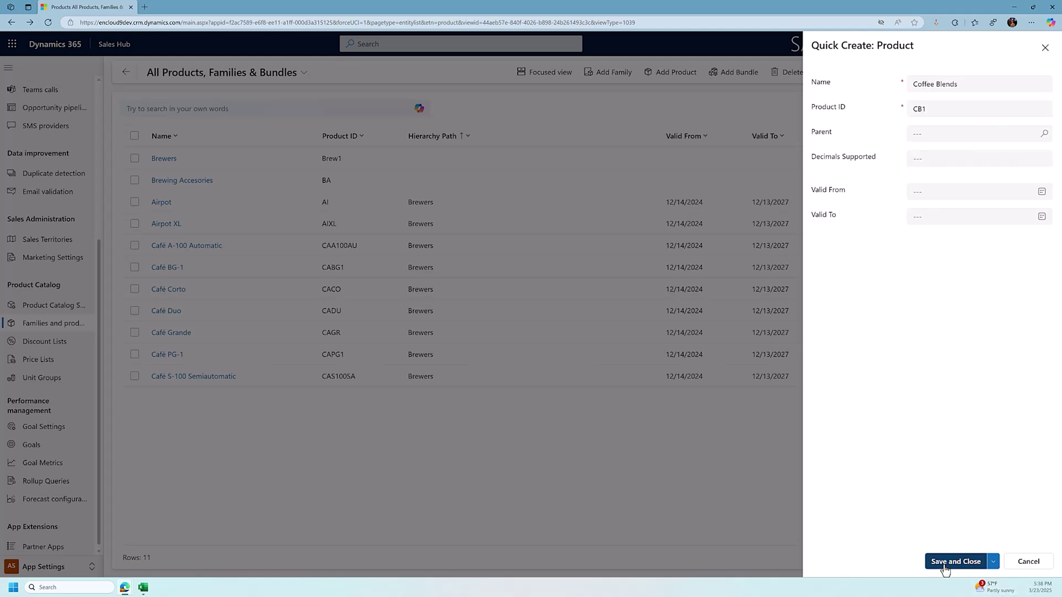
pyautogui.click(946, 561)
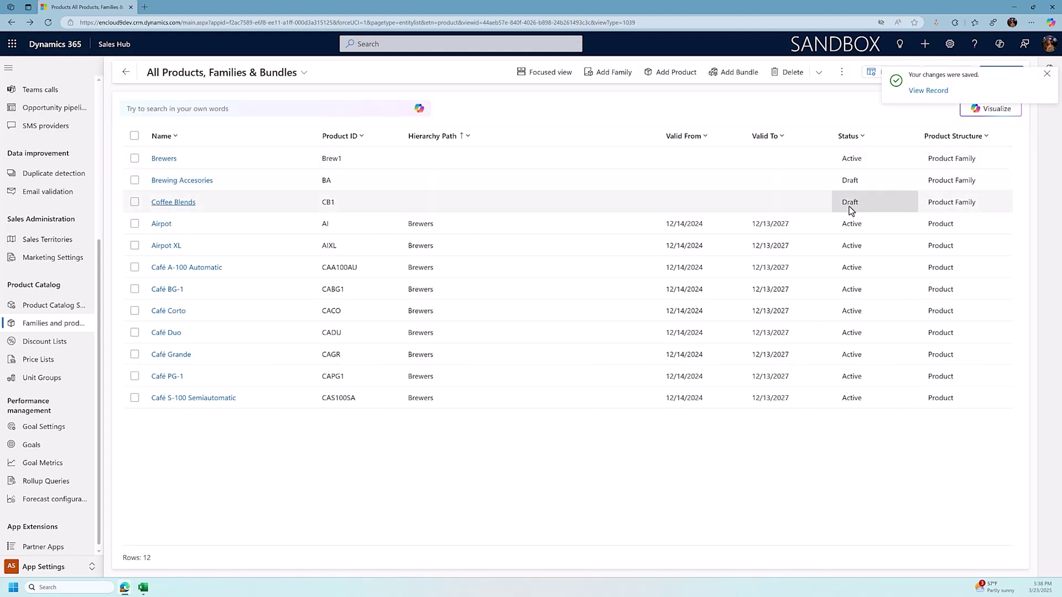
# Step: Publish Coffee Blends, then Brewing Accesories, confirming each so both become Active
pyautogui.click(136, 204)
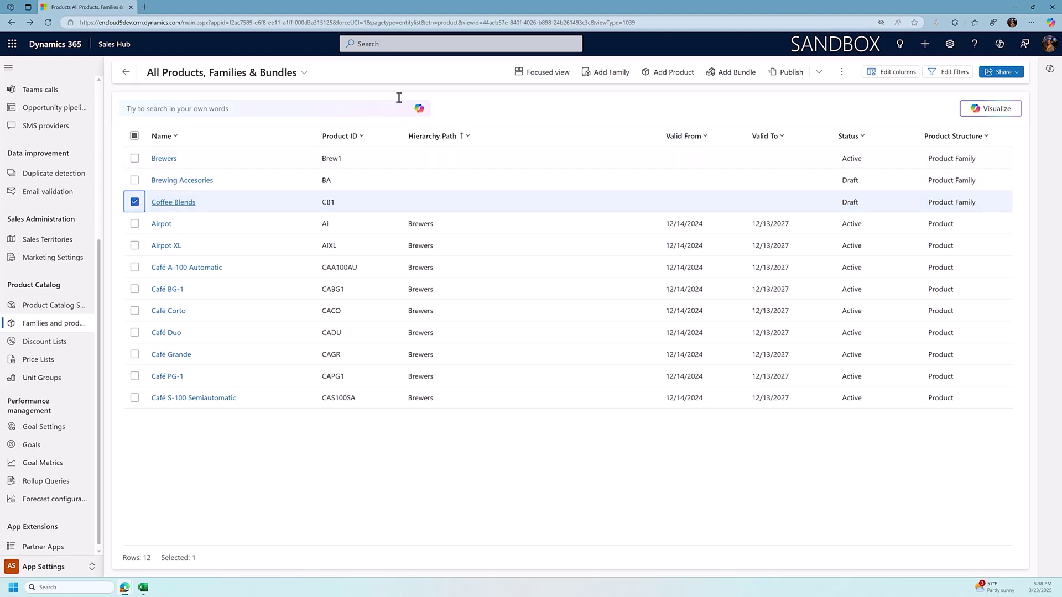
pyautogui.click(781, 74)
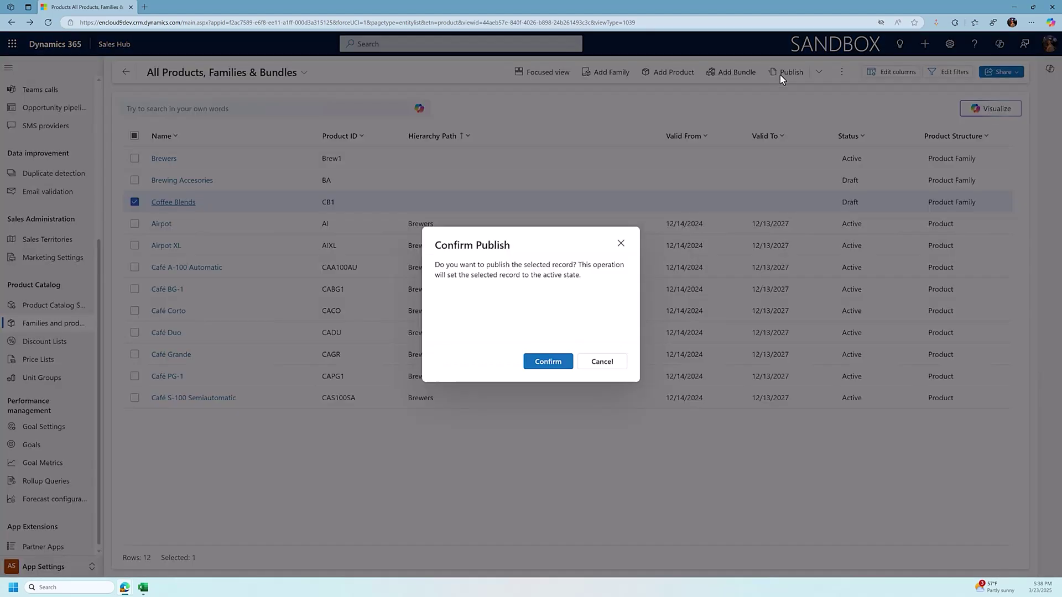
pyautogui.press('Return')
pyautogui.click(166, 182)
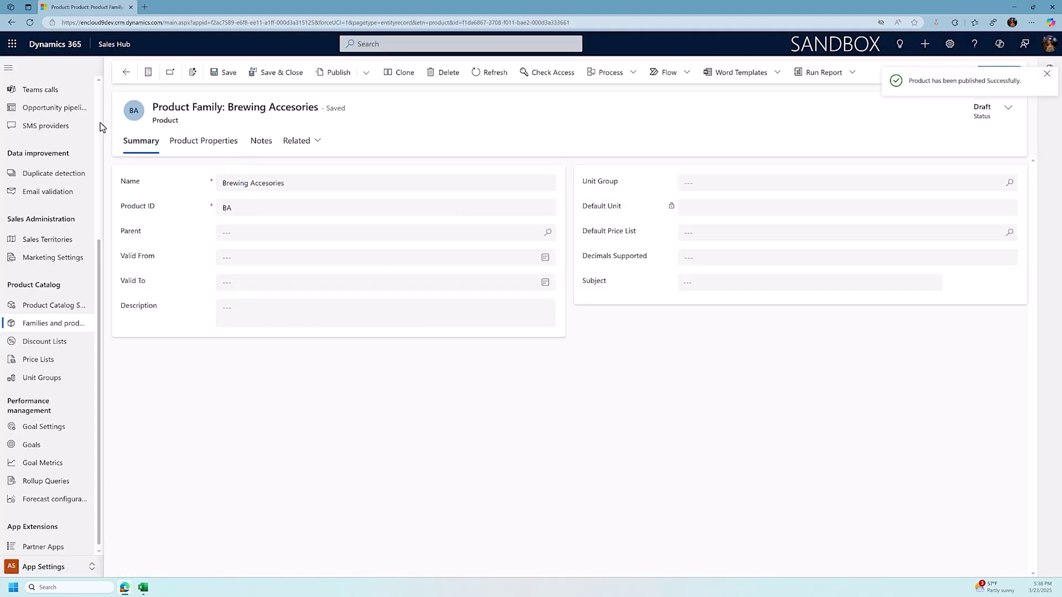
pyautogui.click(125, 73)
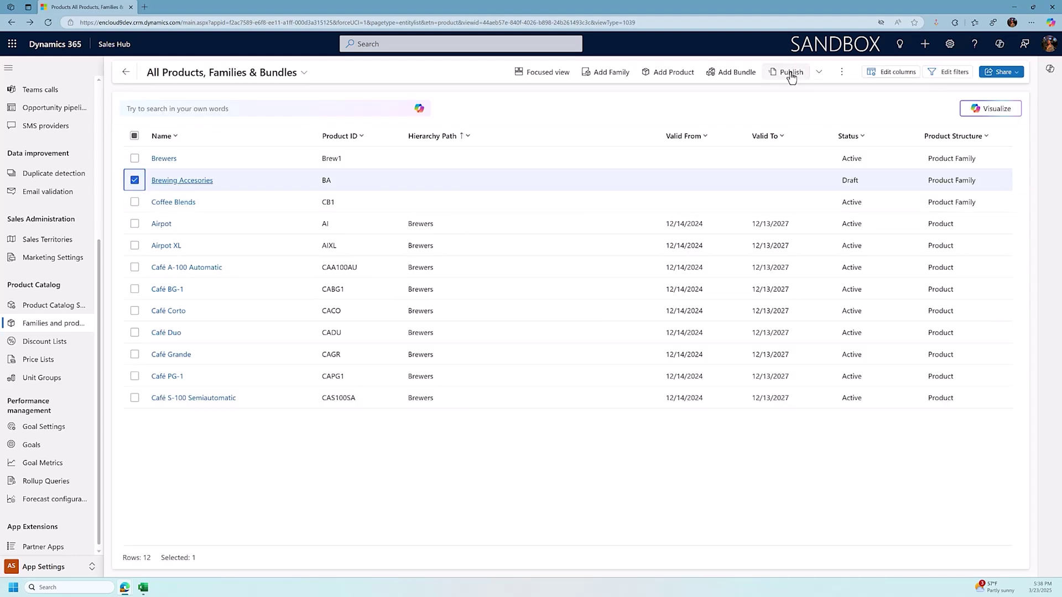
pyautogui.click(791, 73)
pyautogui.press('Return')
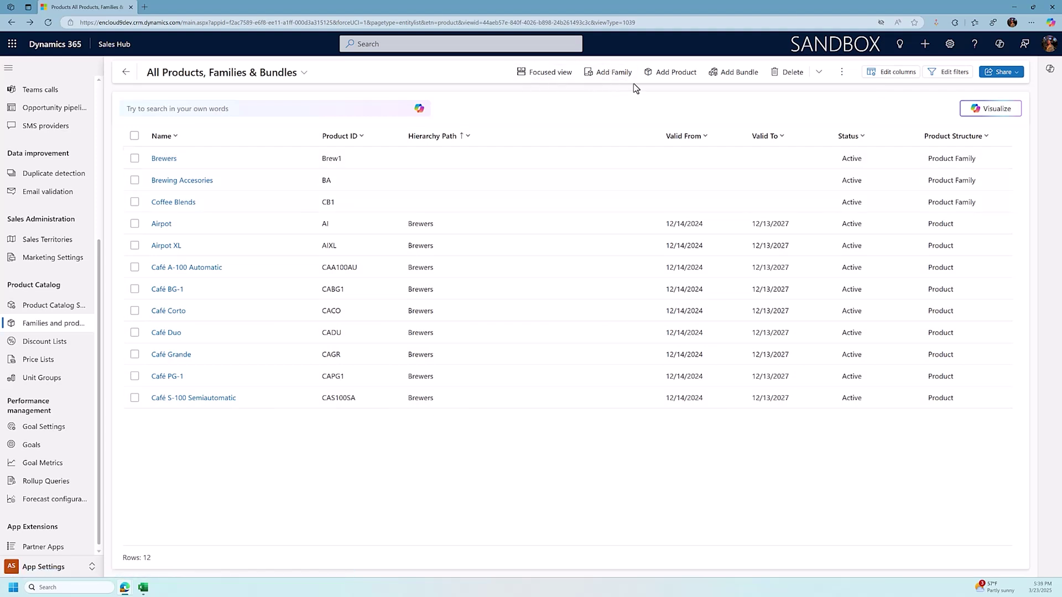
# Step: Create product 'Coffee Filters', ID CF1, described 'Organic Coffee Filters - 100 per box'
pyautogui.click(670, 72)
pyautogui.click(236, 179)
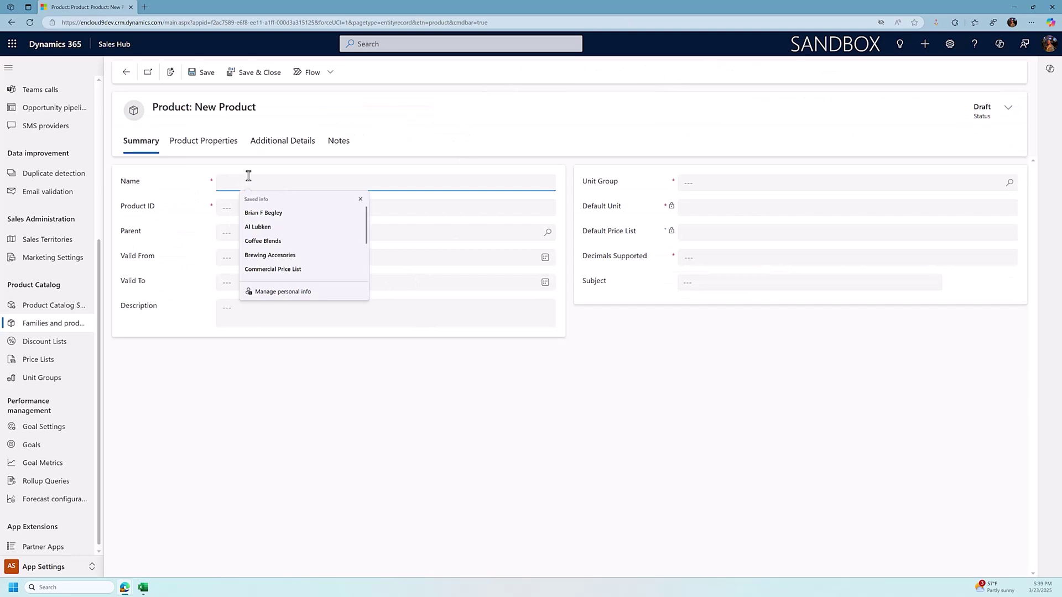
pyautogui.write('Coffee Filters')
pyautogui.press('Tab')
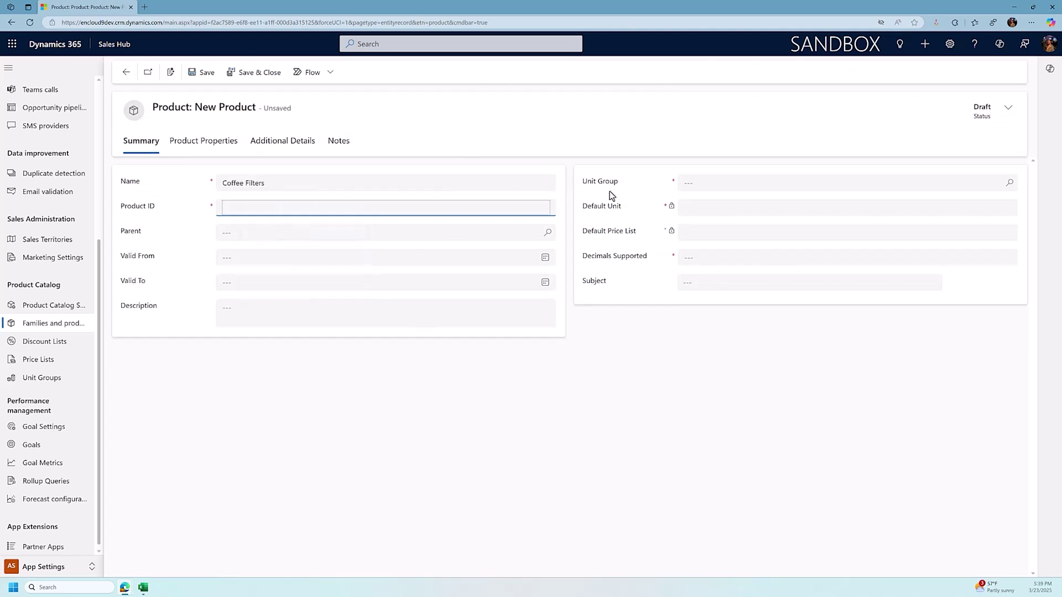
pyautogui.write('CF1')
pyautogui.press('Tab')
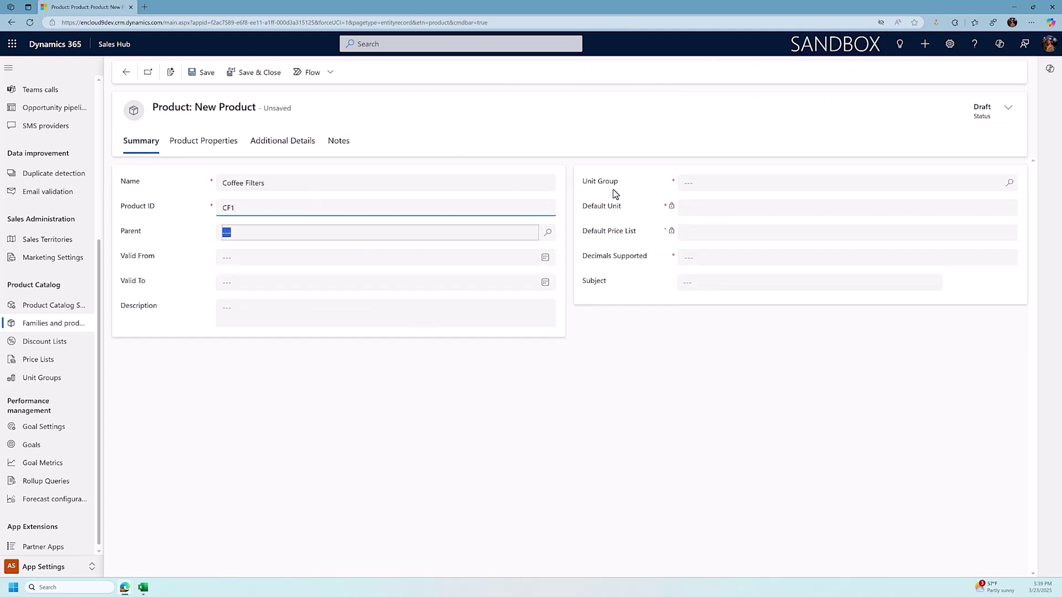
pyautogui.click(334, 286)
pyautogui.click(268, 317)
pyautogui.write('Organic Coffee Filters - 100 per box')
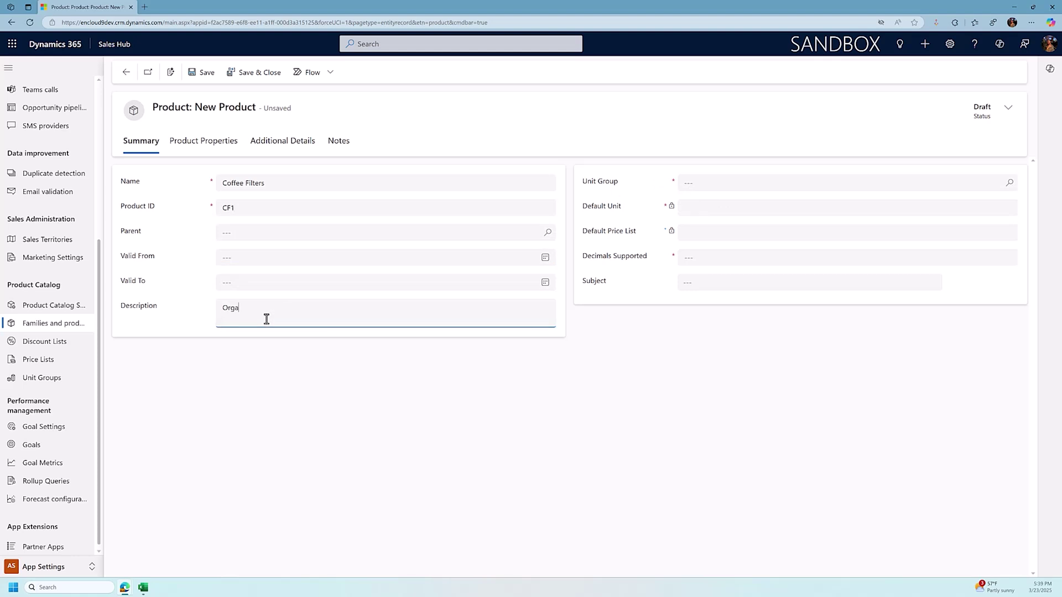
# Step: Set unit group Default Unit, default unit Primary Unit, 2 decimals supported, and save
pyautogui.click(764, 183)
pyautogui.click(695, 183)
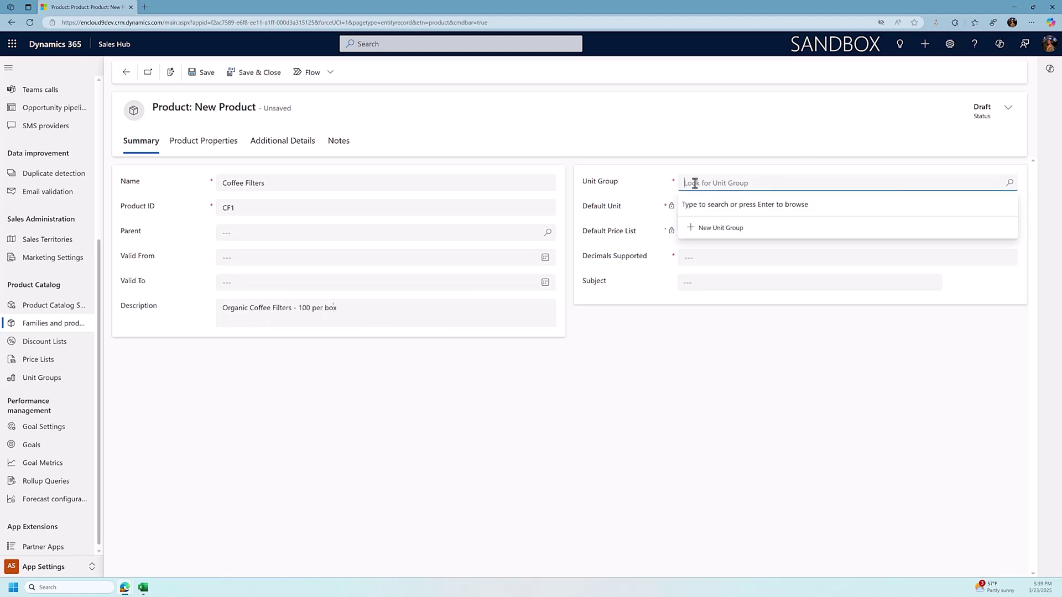
pyautogui.press('Return')
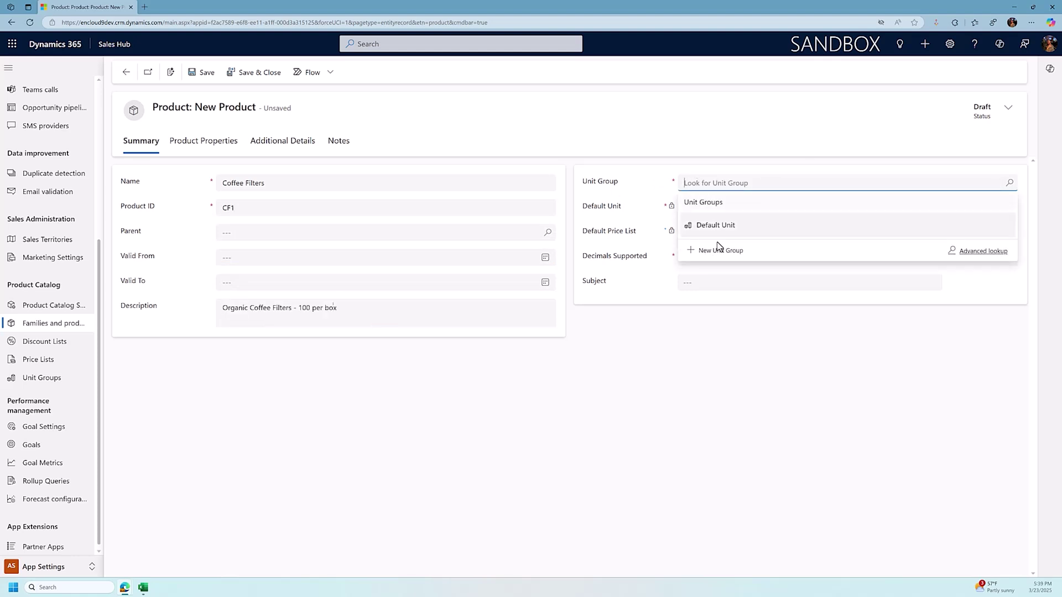
pyautogui.click(714, 225)
pyautogui.click(713, 209)
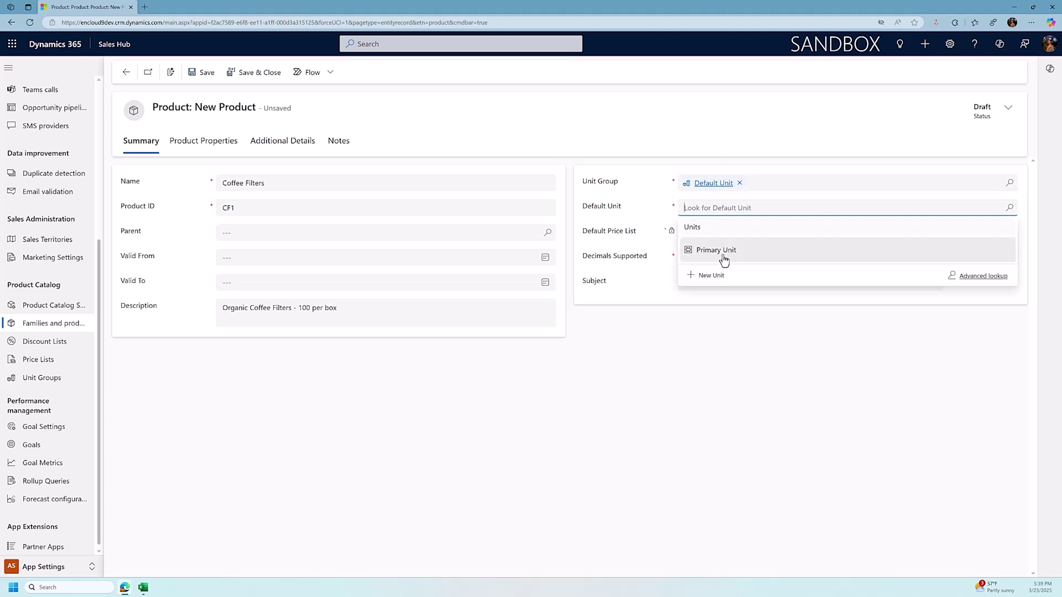
pyautogui.click(719, 253)
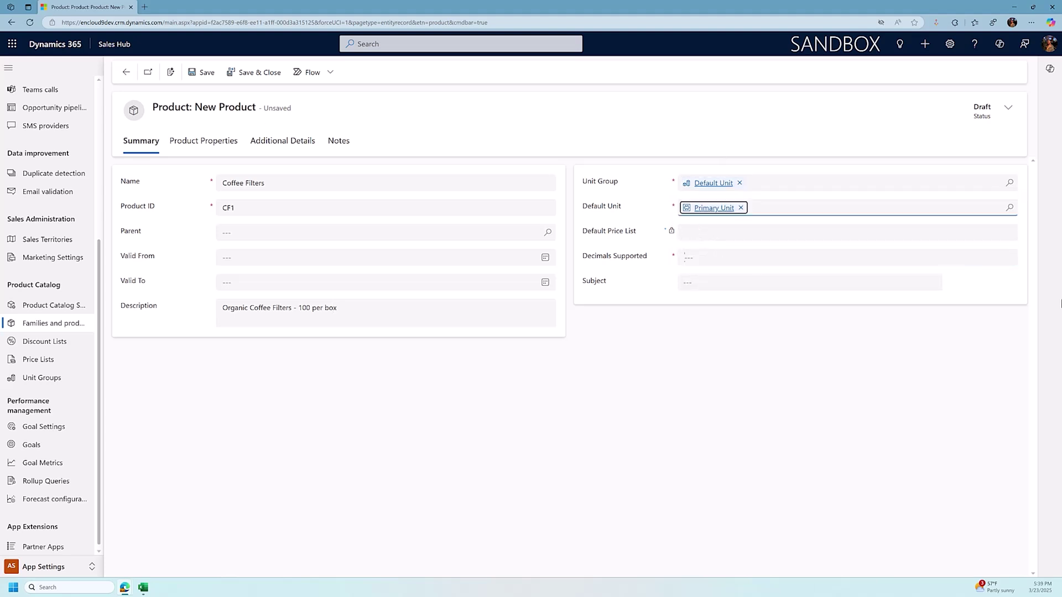
pyautogui.click(691, 258)
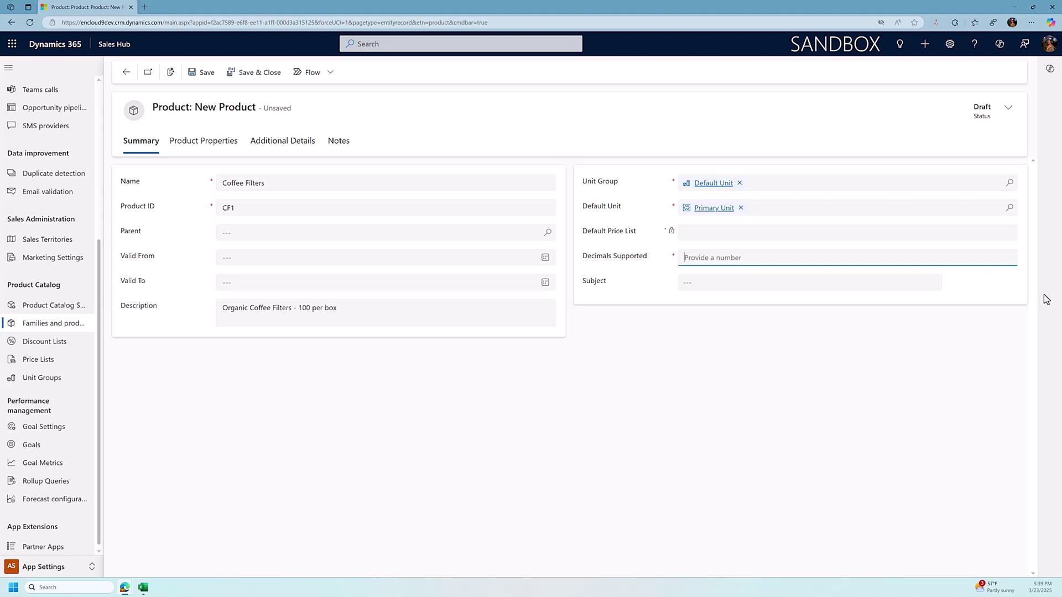
pyautogui.write('2')
pyautogui.click(193, 75)
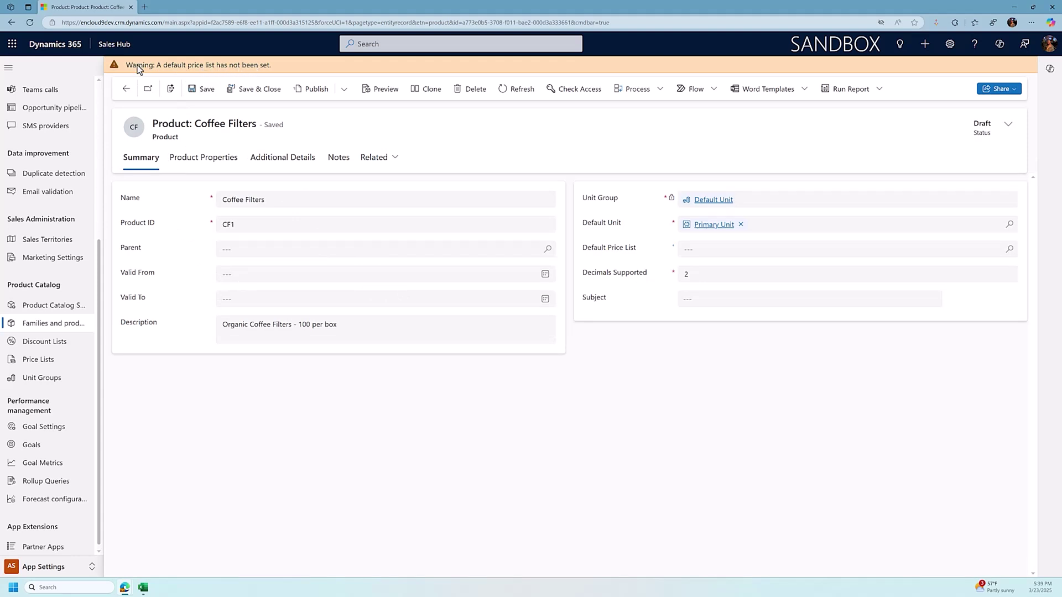
# Step: Set the parent family to Brewing Accesories, save, and publish Coffee Filters
pyautogui.click(244, 249)
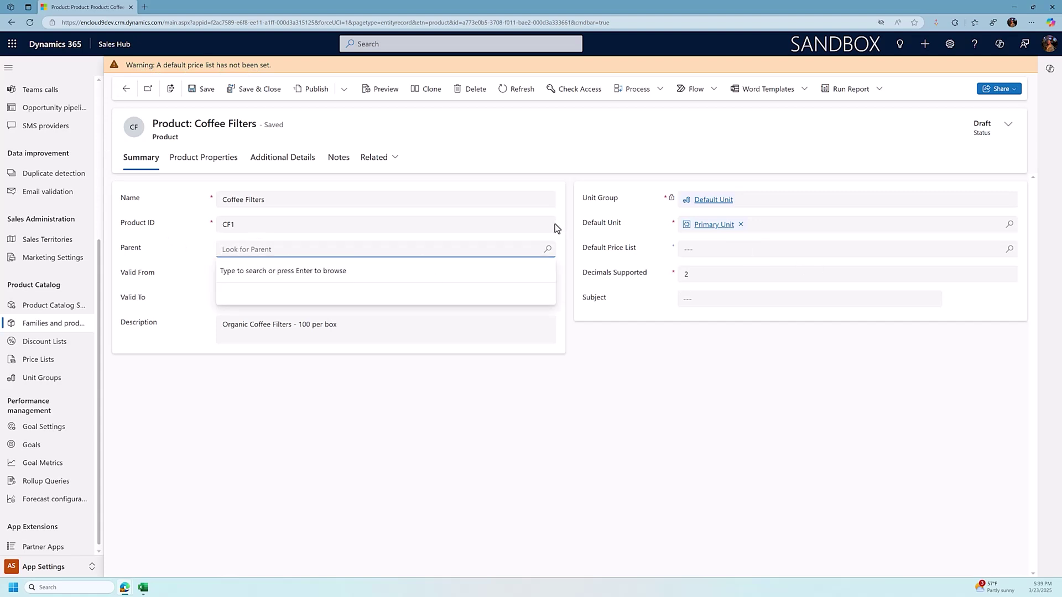
pyautogui.write('Brew')
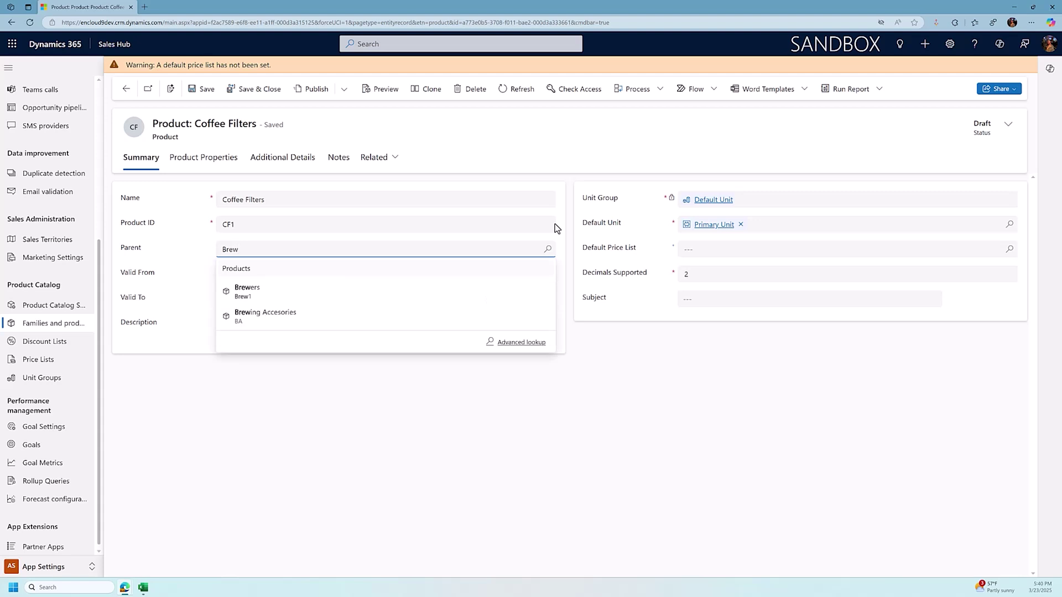
pyautogui.click(271, 314)
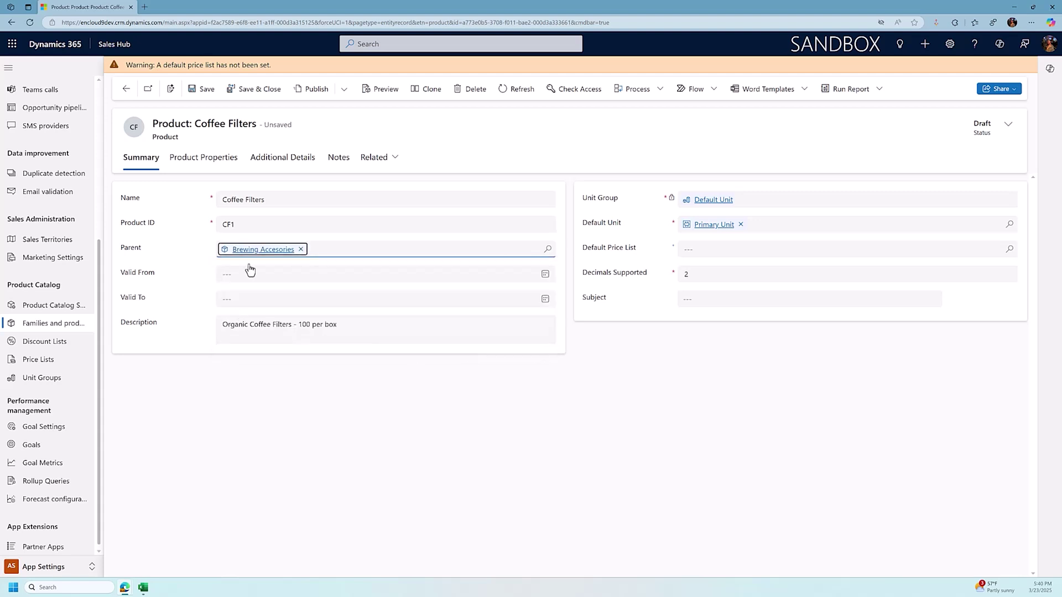
pyautogui.click(205, 88)
pyautogui.press('Return')
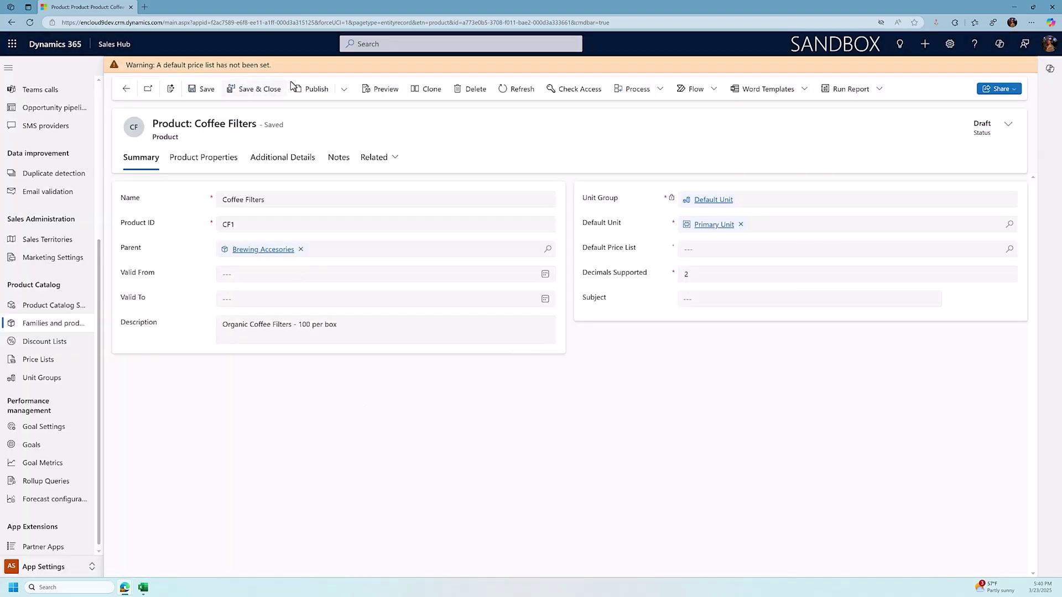
pyautogui.click(343, 94)
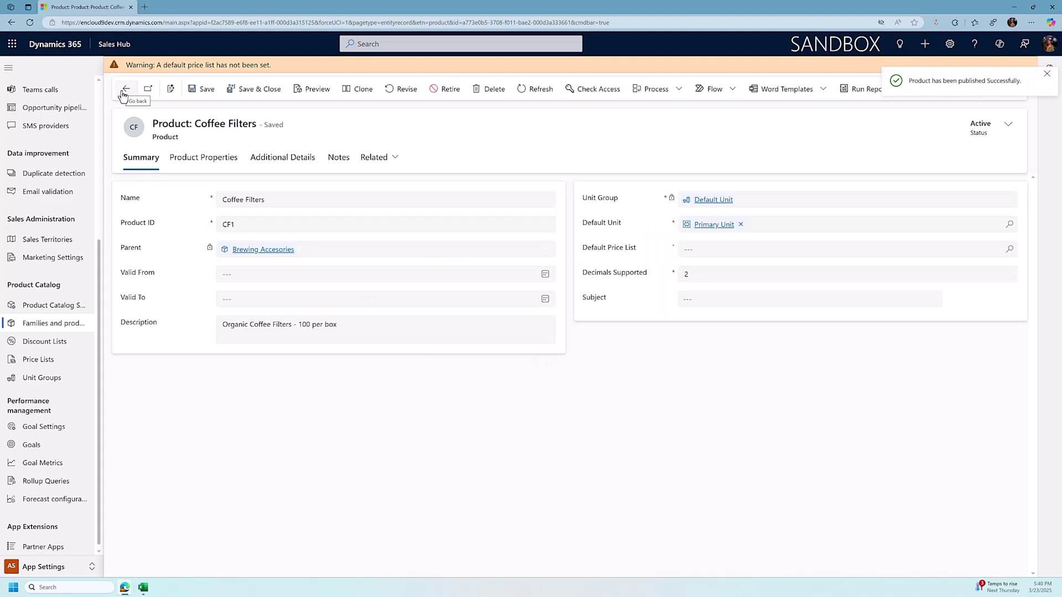
pyautogui.click(125, 90)
# Step: Create a new product Coffe Blend - Cuban (CB-C2) under Coffee Blends with the Default Unit group
pyautogui.click(665, 79)
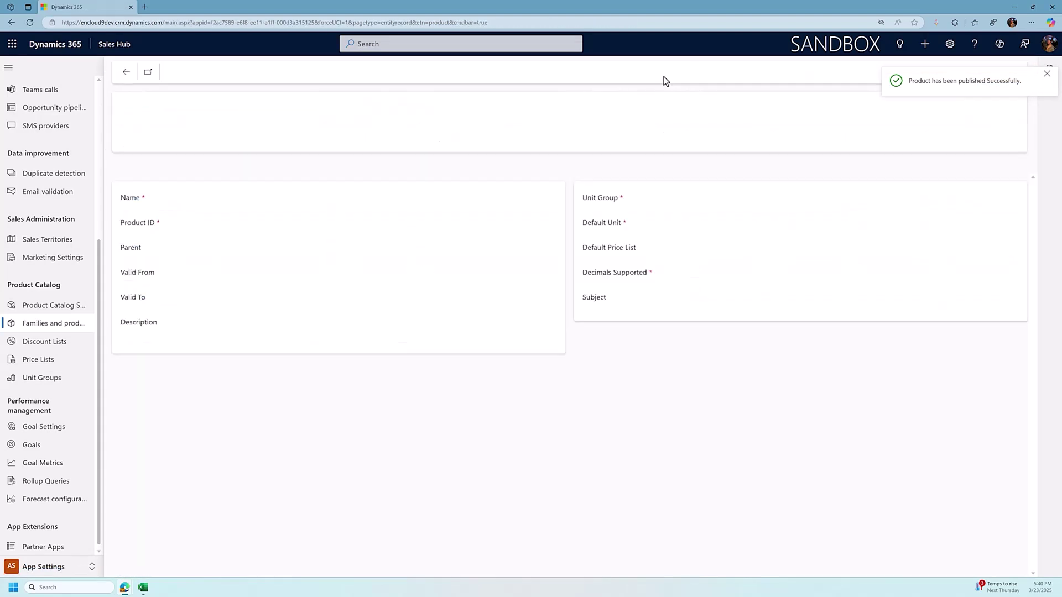
pyautogui.click(249, 183)
pyautogui.write('Co')
pyautogui.click(355, 203)
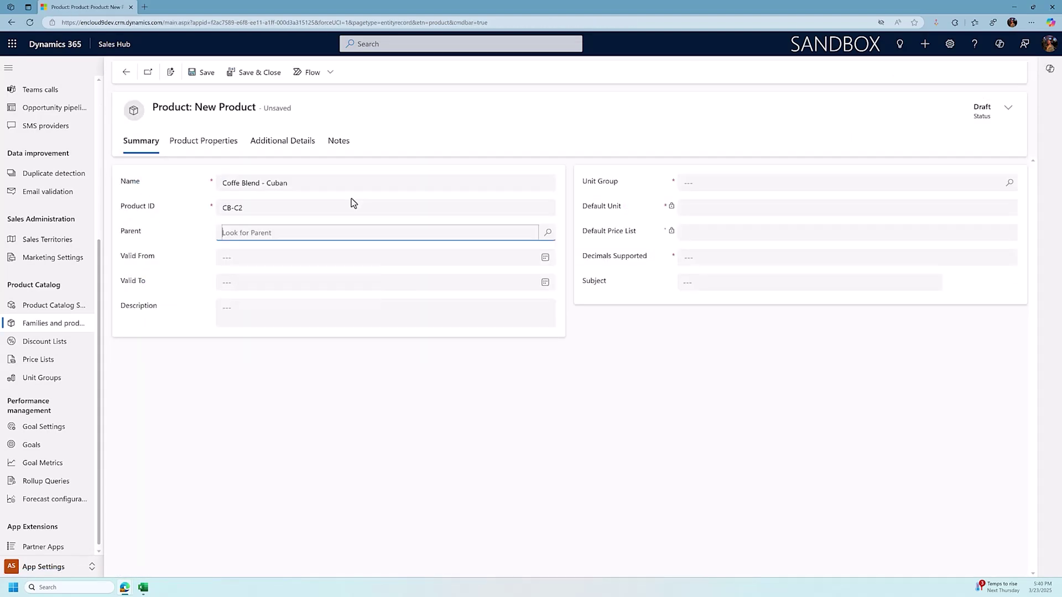
pyautogui.write('coff')
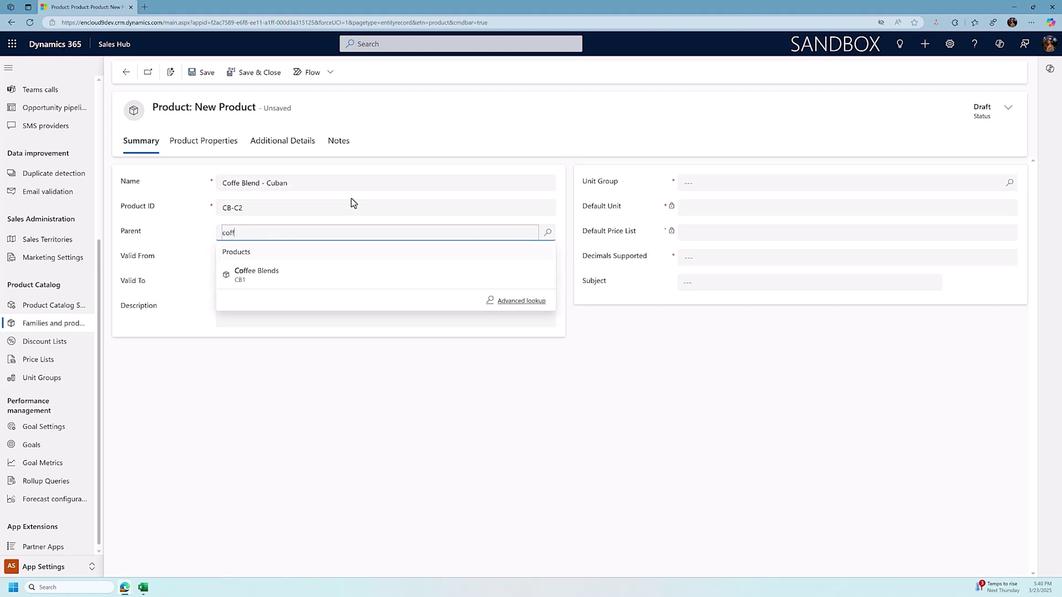
pyautogui.click(694, 182)
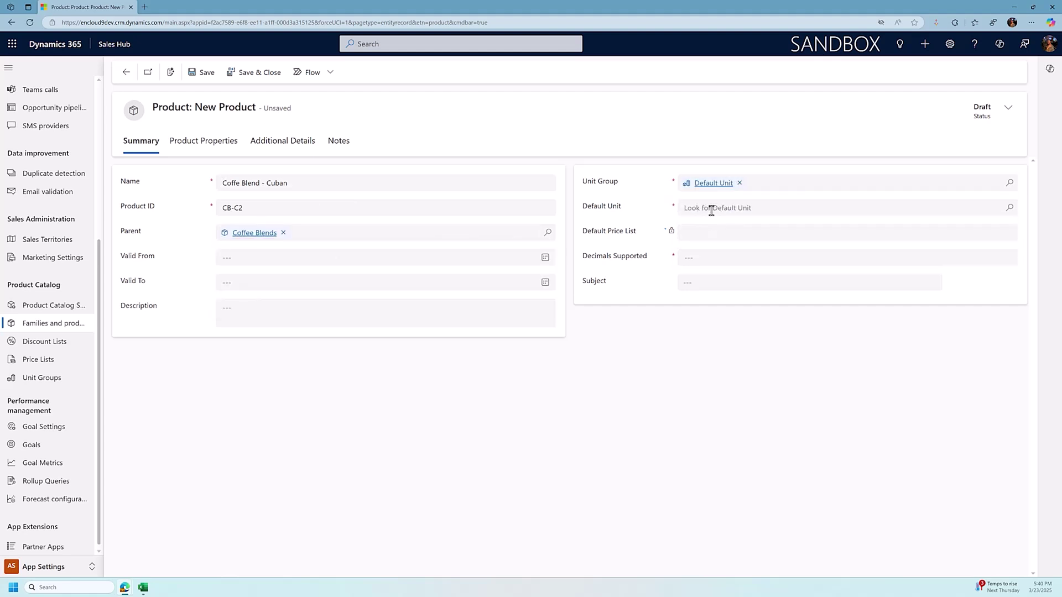
pyautogui.click(712, 207)
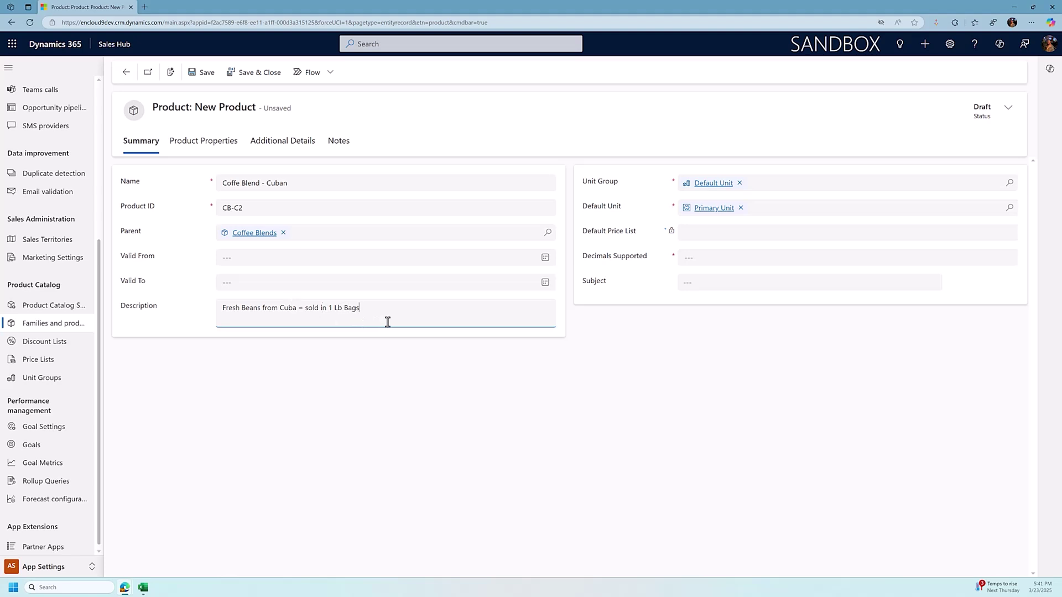
# Step: Save and publish Coffe Blend - Cuban, then return to the products list
pyautogui.click(203, 72)
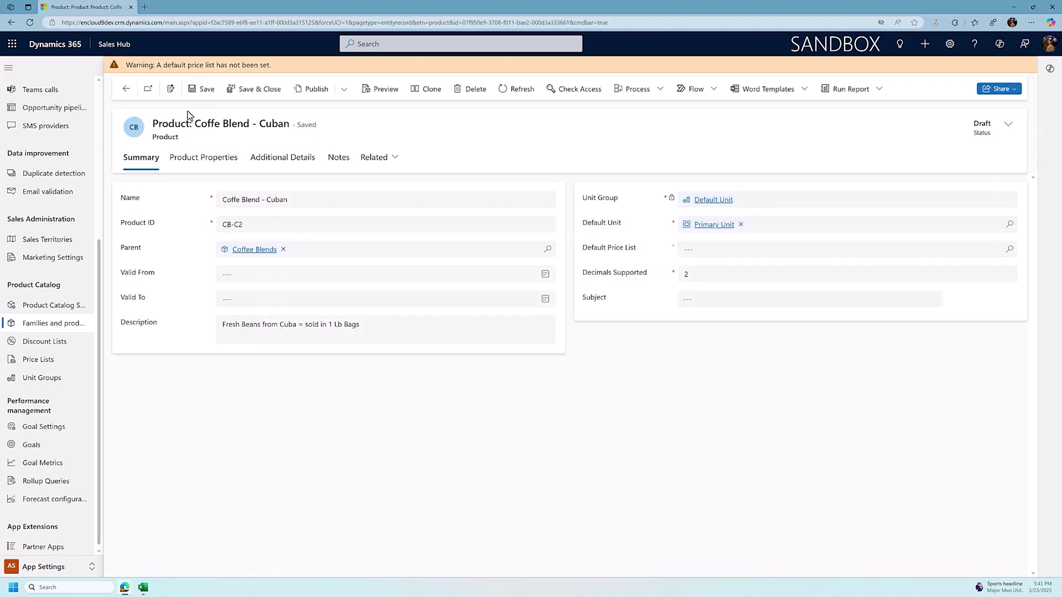
pyautogui.click(345, 91)
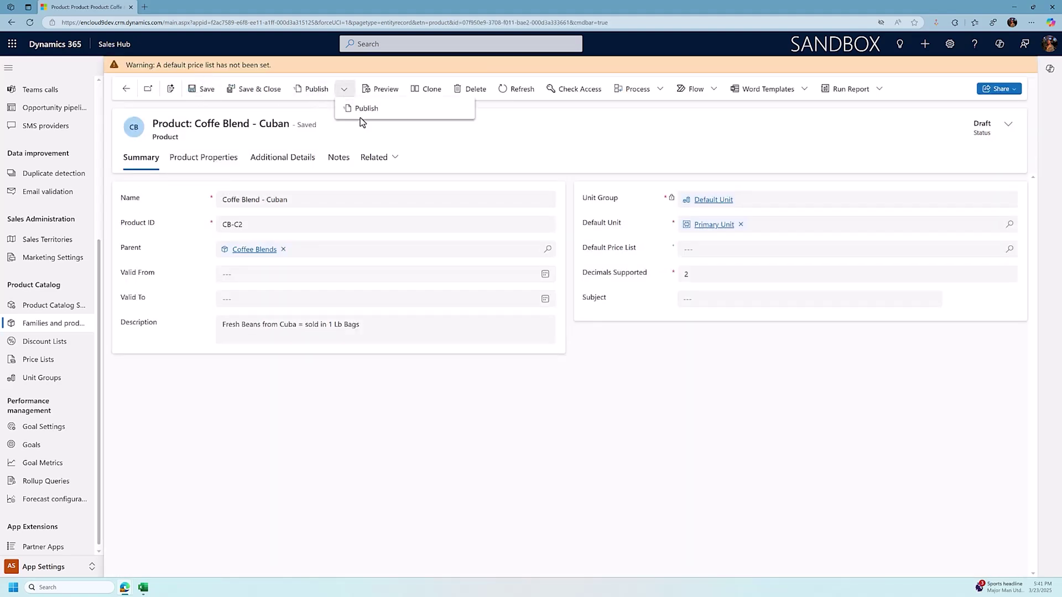
pyautogui.click(365, 109)
pyautogui.click(541, 362)
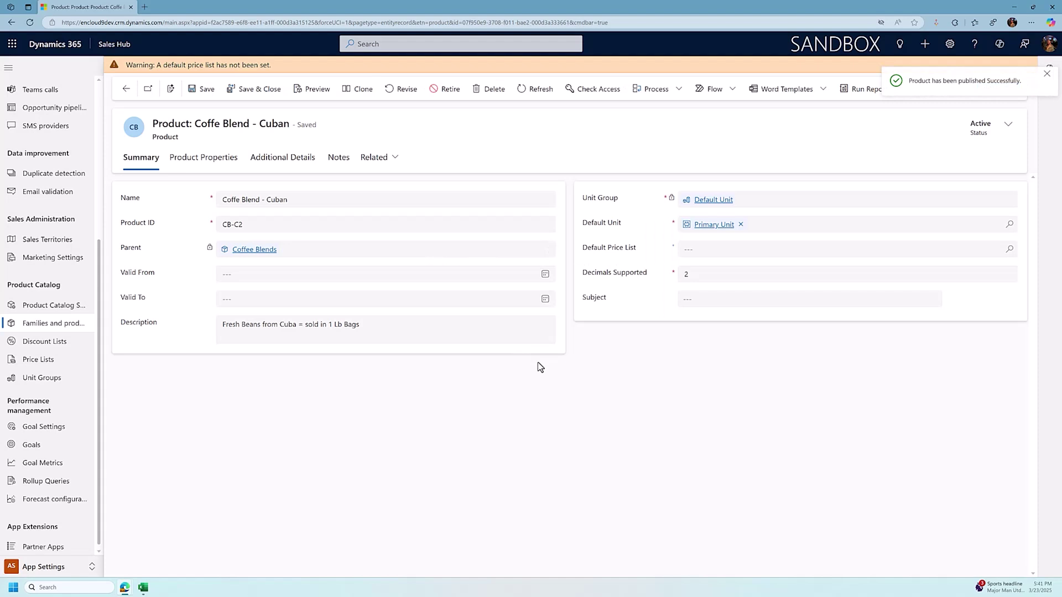
pyautogui.click(133, 95)
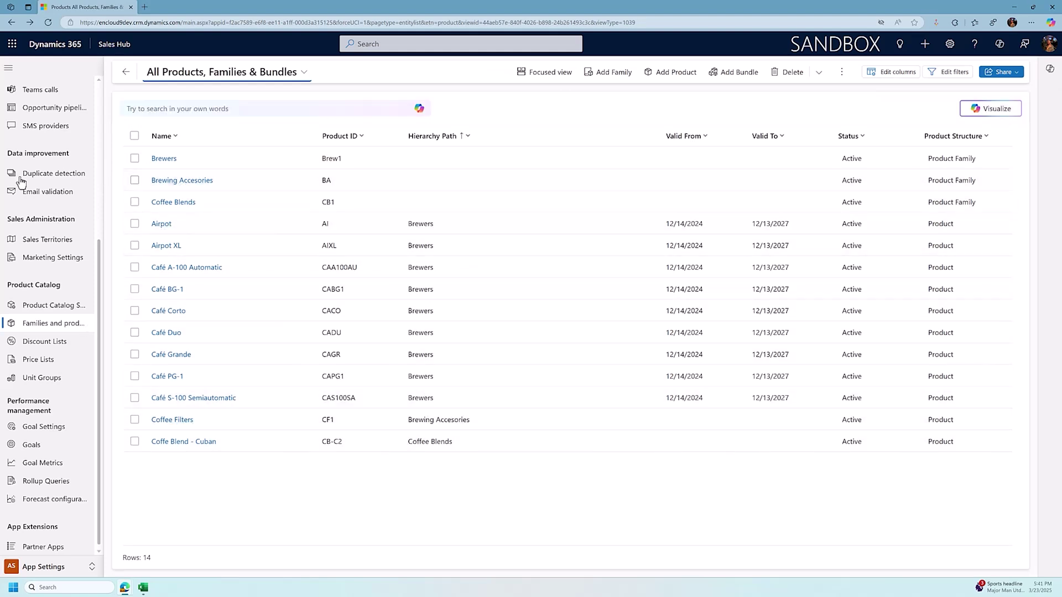
# Step: From Price Lists, open Contoso Coffee Price List and view its nine price list items
pyautogui.click(32, 361)
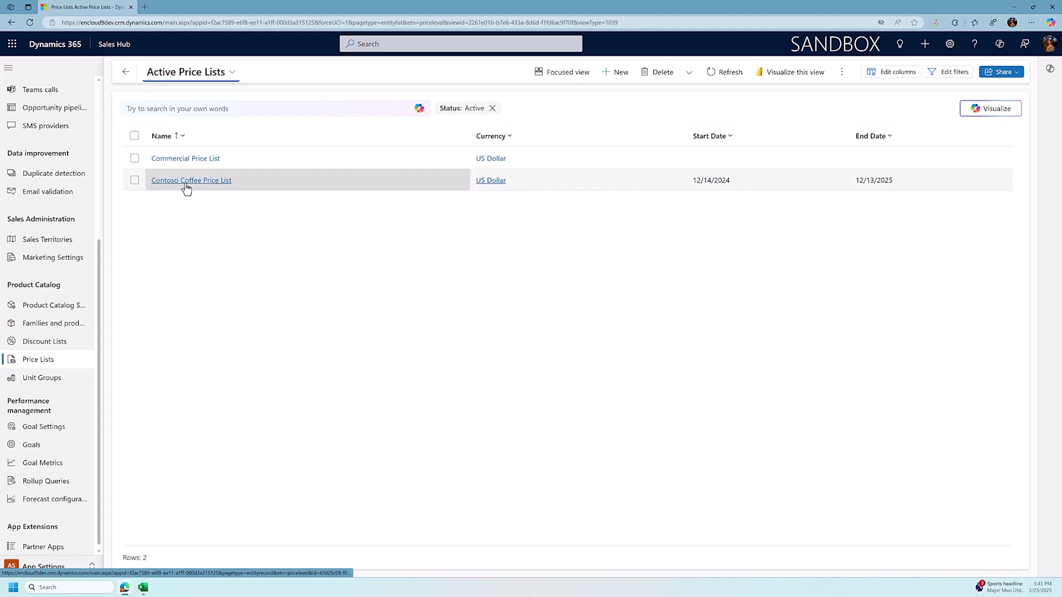
pyautogui.click(185, 182)
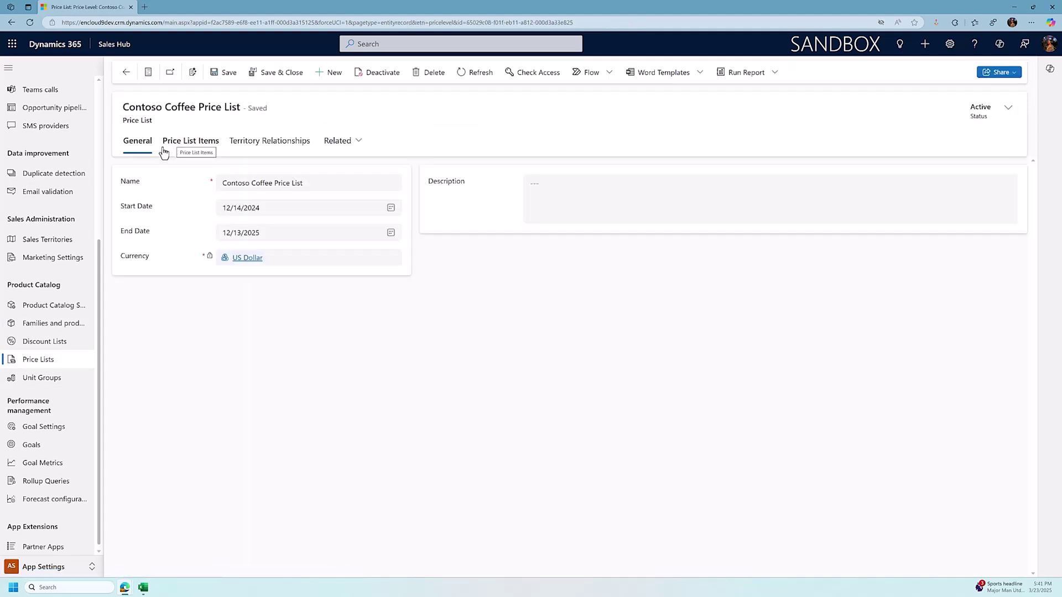
pyautogui.click(199, 145)
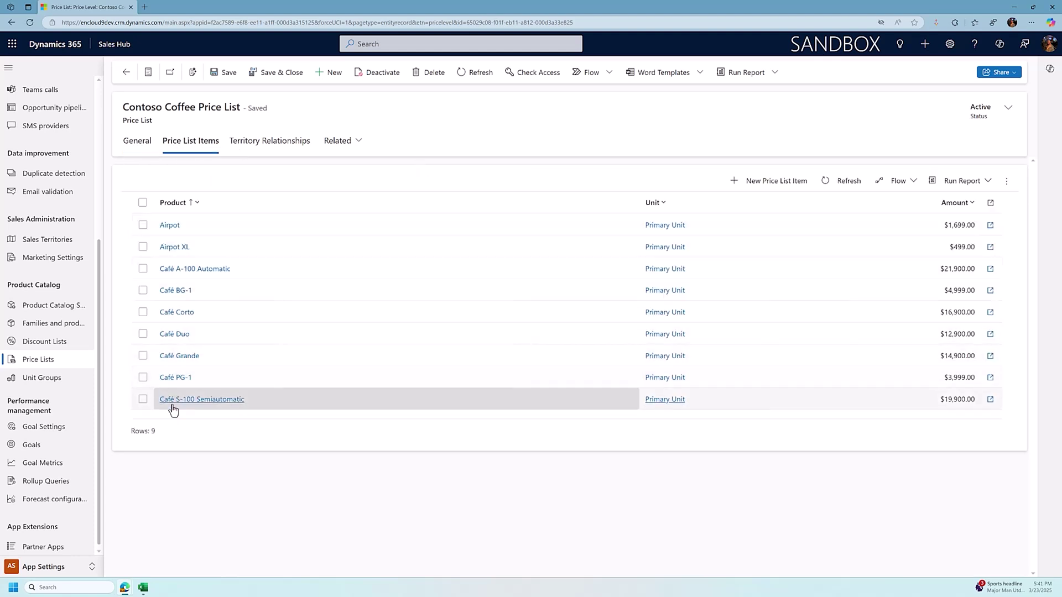
# Step: Add a price list item for Coffe Blend - Cuban at a Currency Amount of $16.00
pyautogui.click(778, 181)
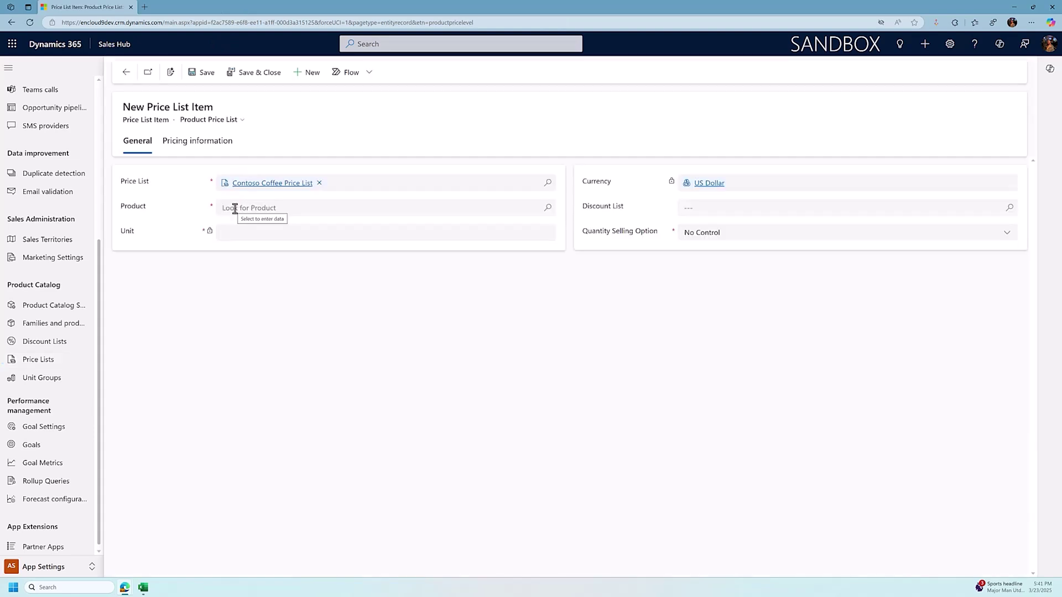
pyautogui.click(235, 208)
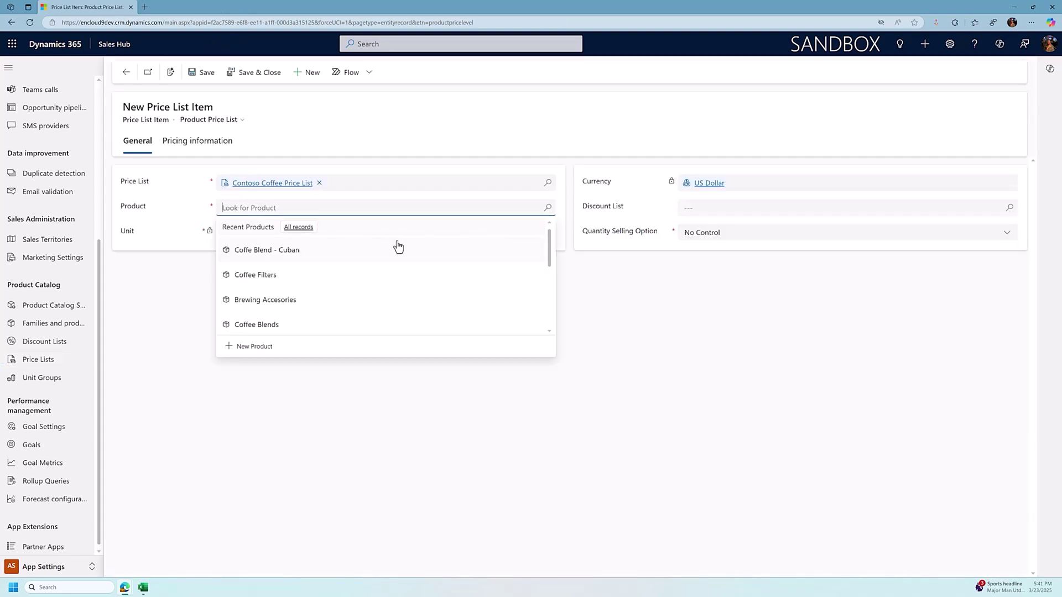
pyautogui.click(278, 255)
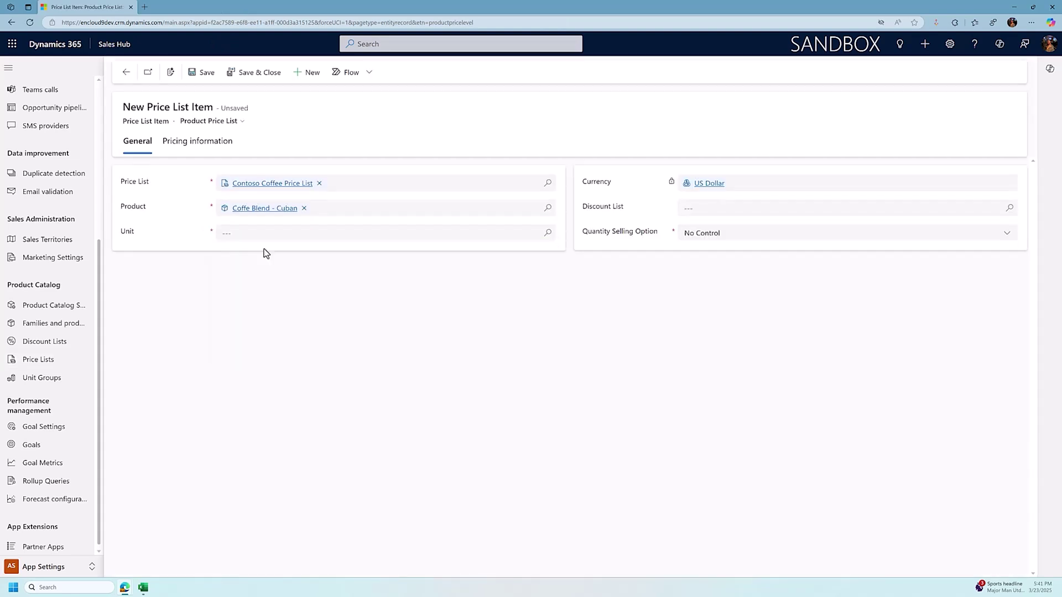
pyautogui.click(190, 144)
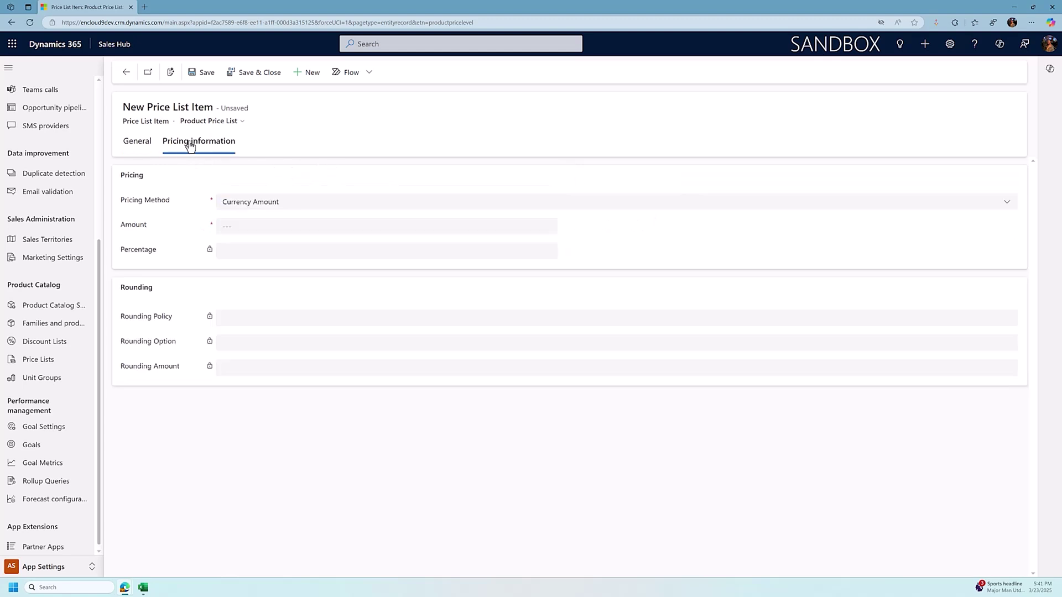
pyautogui.click(246, 203)
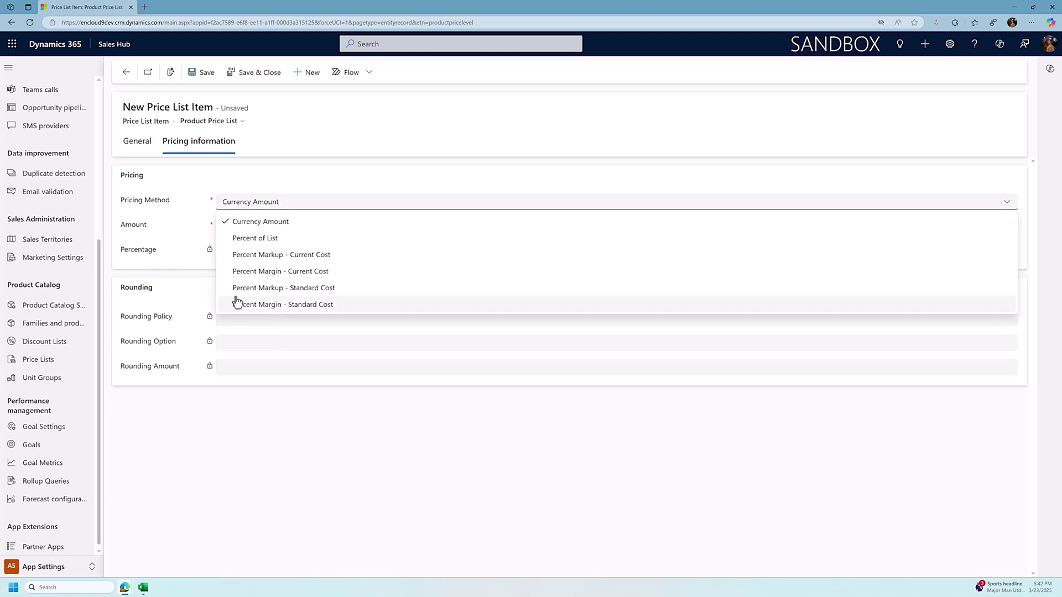
pyautogui.click(170, 230)
pyautogui.click(267, 226)
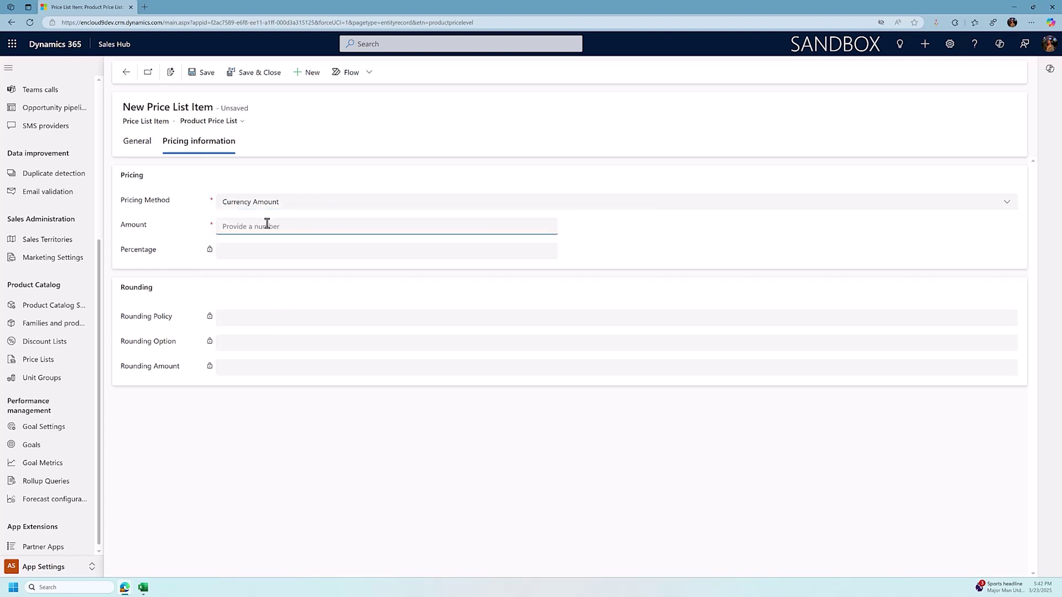
pyautogui.write('163')
pyautogui.press('BackSpace')
pyautogui.press('Tab')
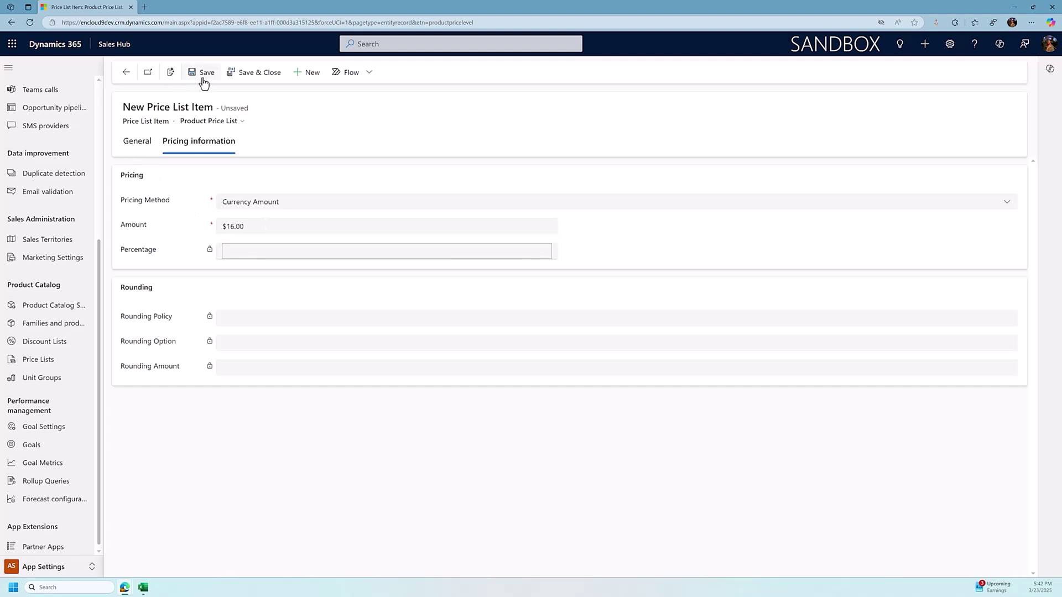
pyautogui.click(275, 82)
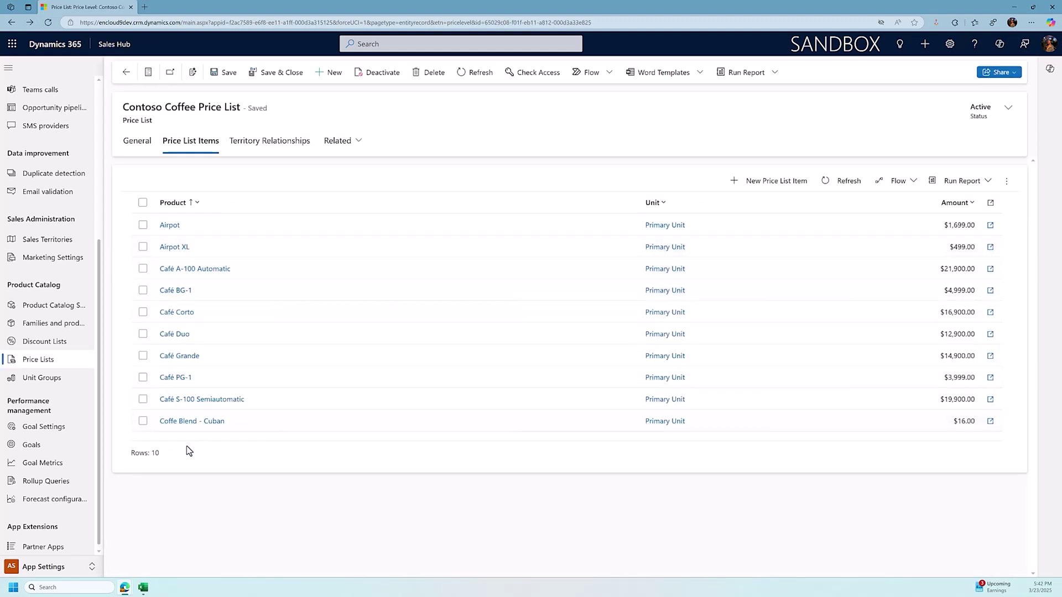
# Step: Add a price list item for Coffee Filters at $5.00
pyautogui.click(772, 181)
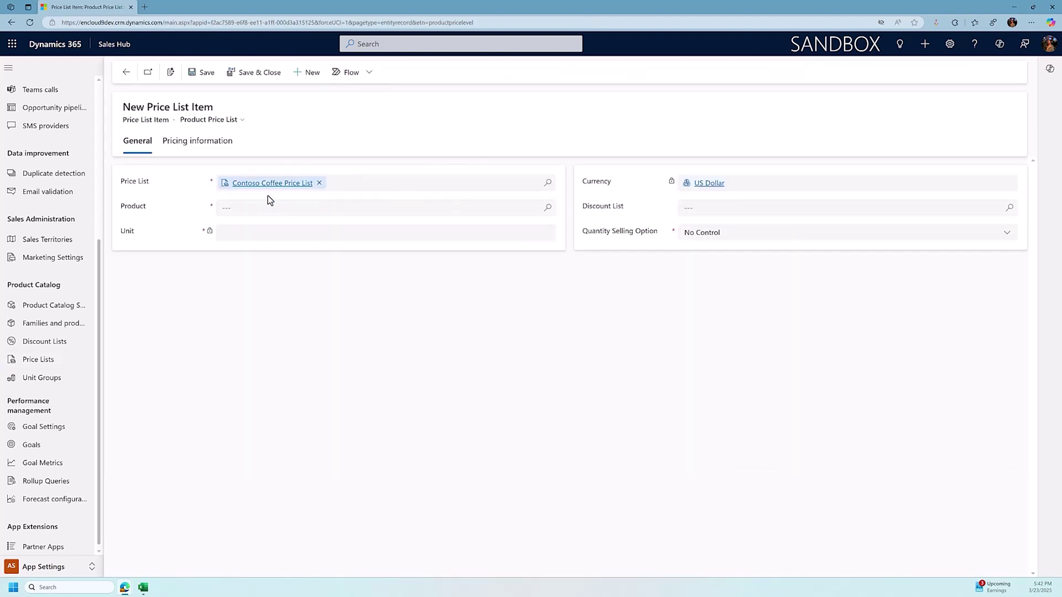
pyautogui.click(233, 210)
pyautogui.write('Coff')
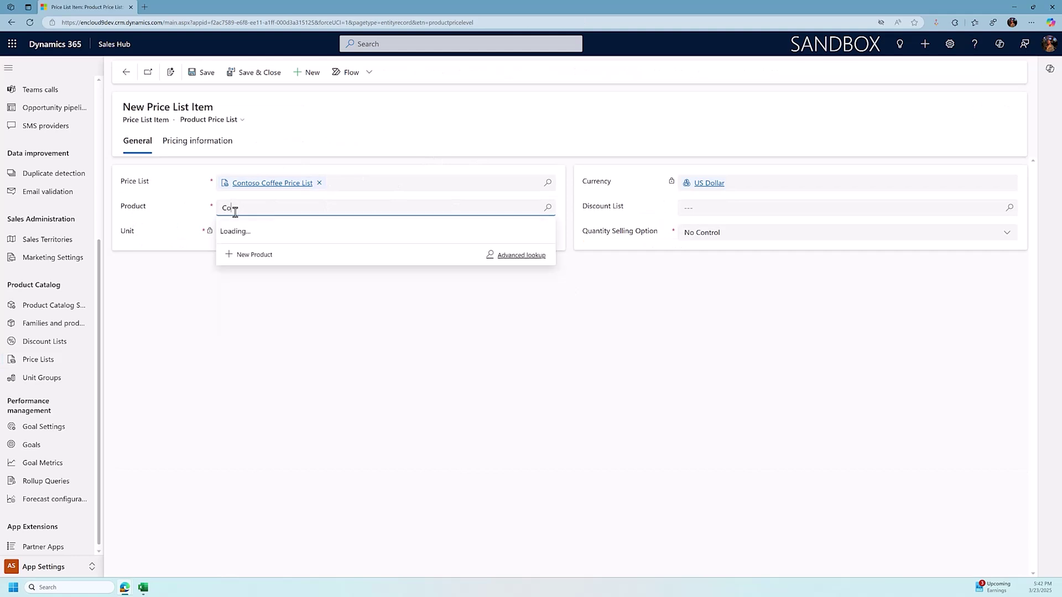
pyautogui.click(254, 247)
pyautogui.click(187, 155)
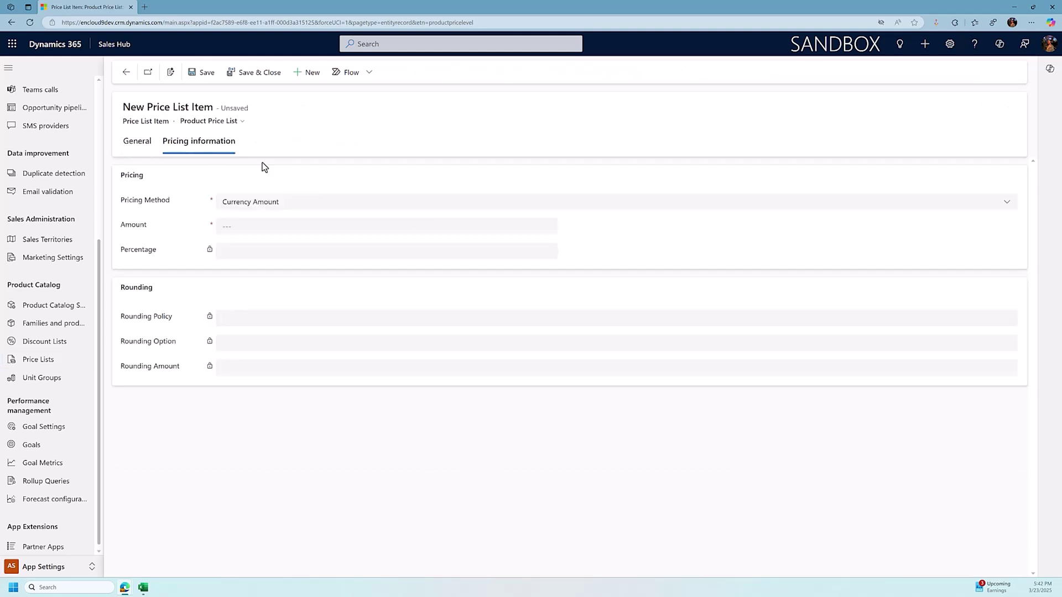
pyautogui.click(235, 228)
pyautogui.write('5')
pyautogui.press('Tab')
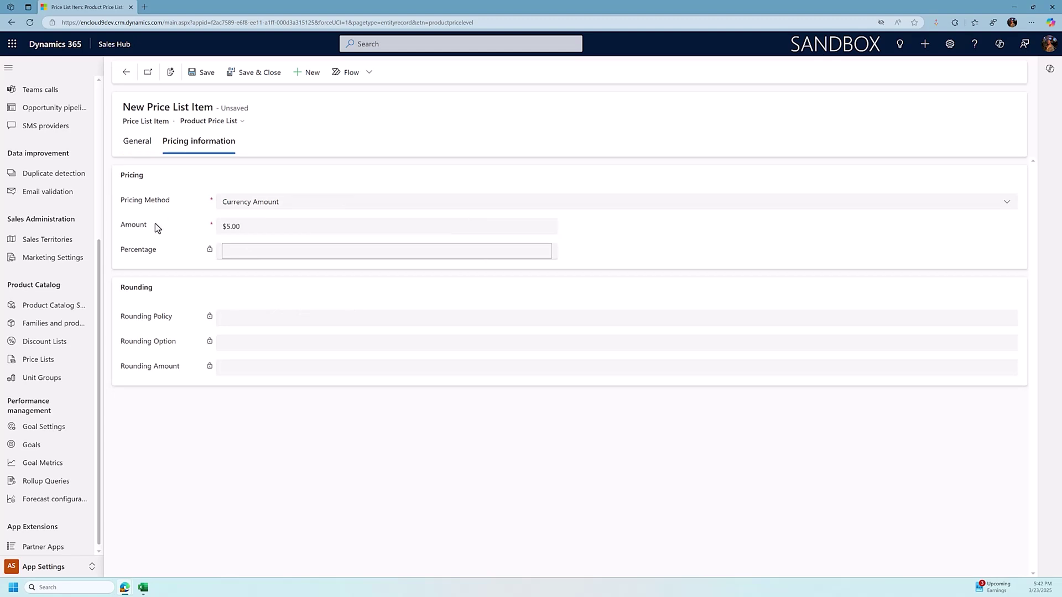
pyautogui.click(253, 77)
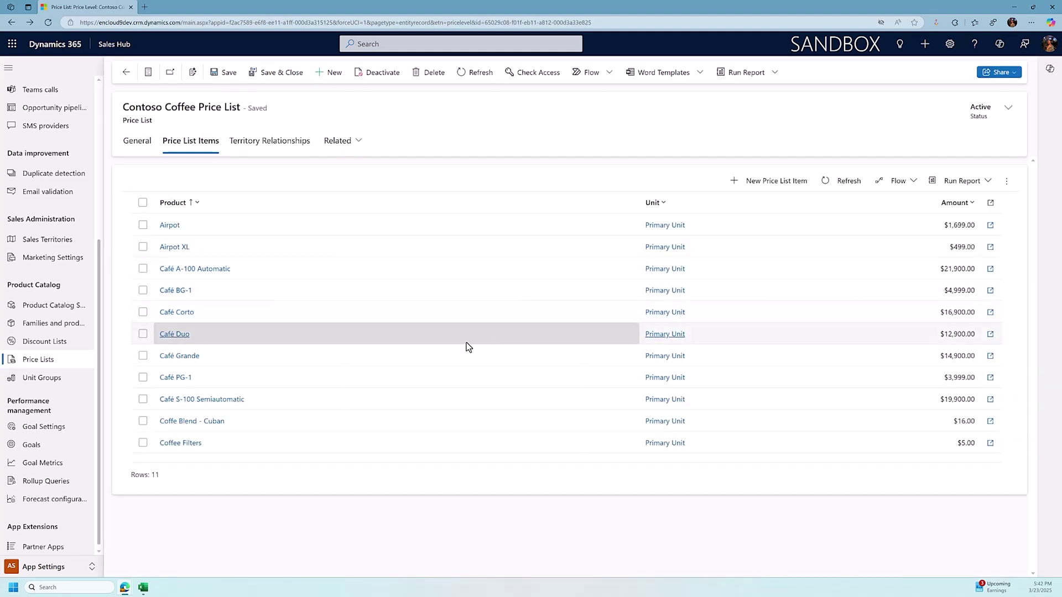